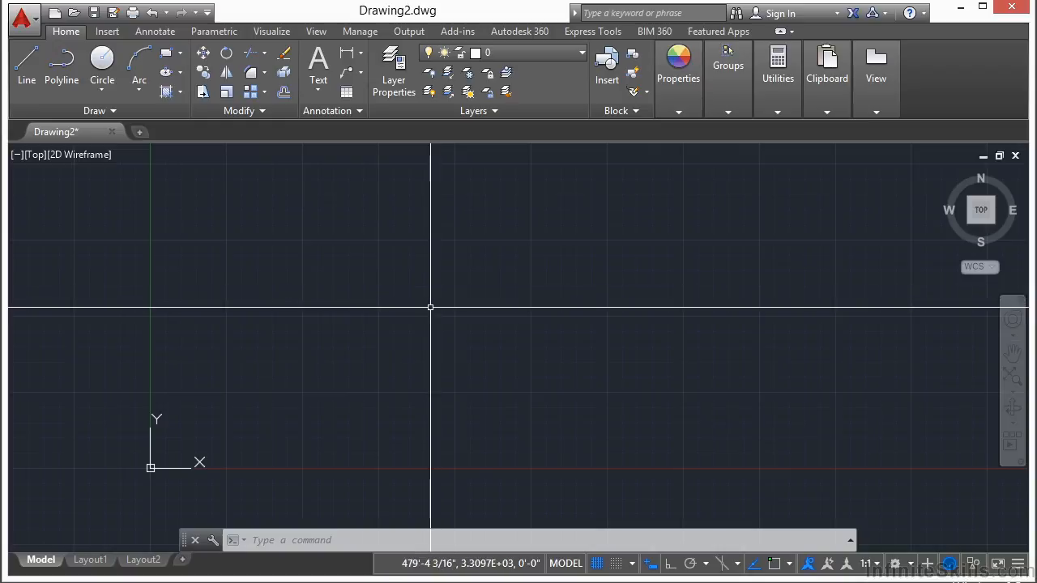
text(cir)
key(Escape)
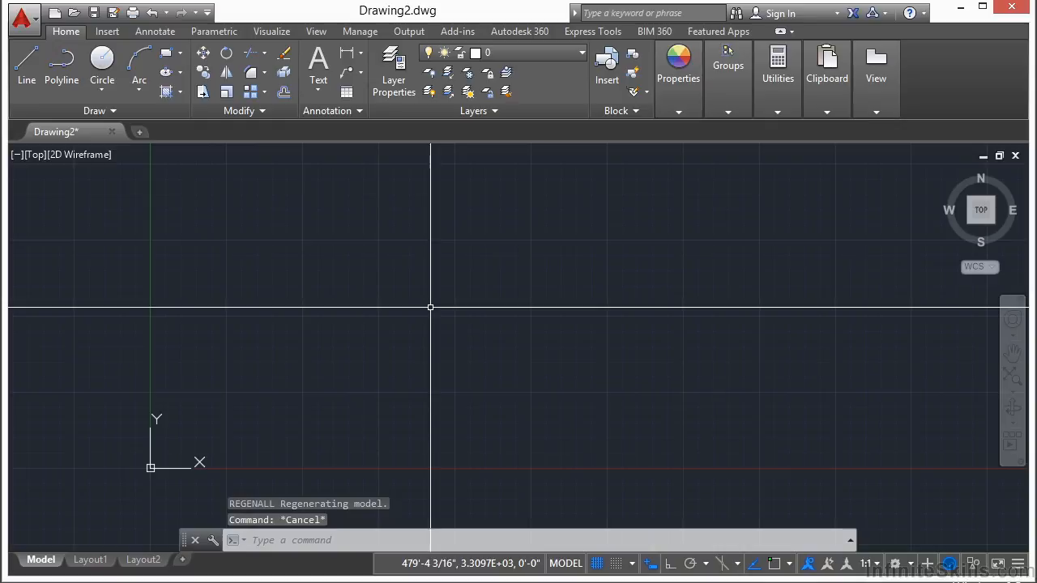
text(c)
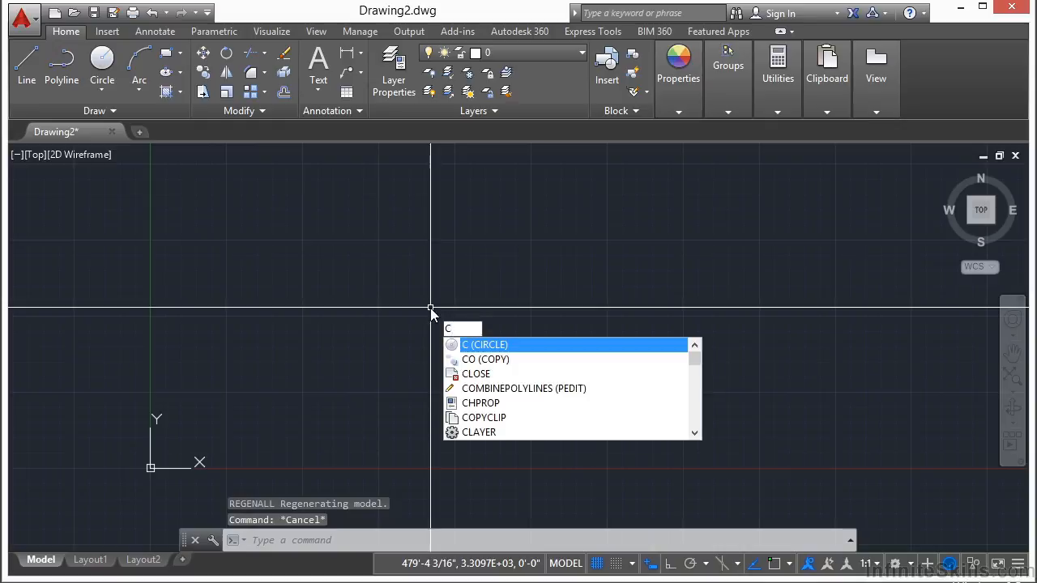
key(Escape)
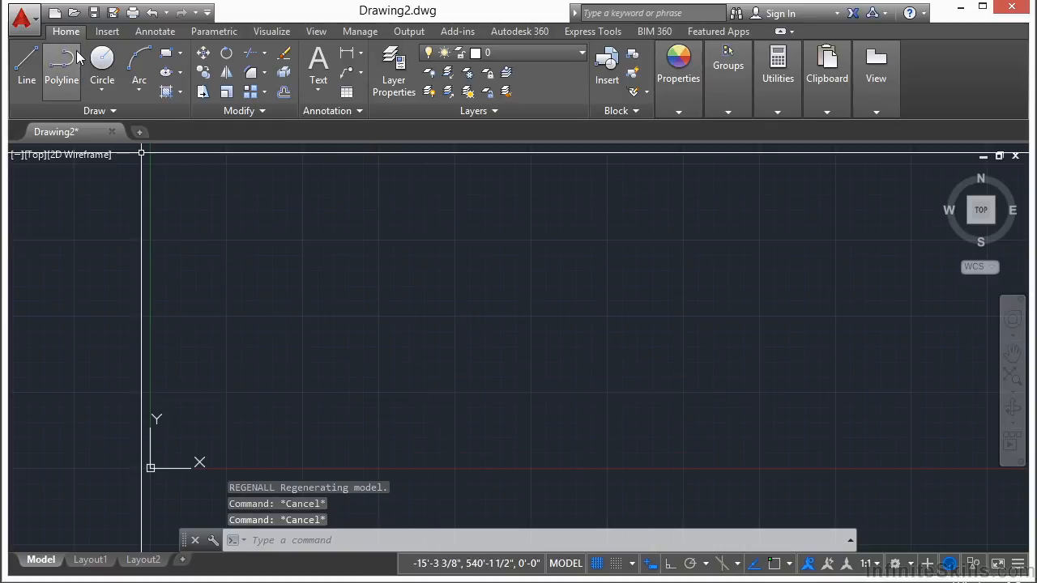
- Draw a circle with a radius of 56 in the middle of the drawing area and zoom to the drawing extents
click(103, 93)
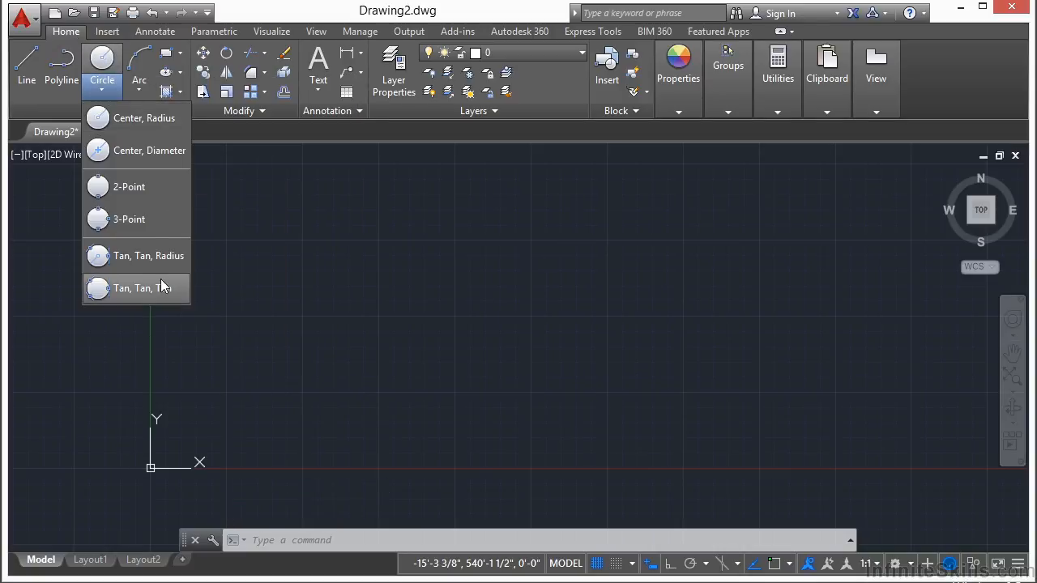
click(105, 69)
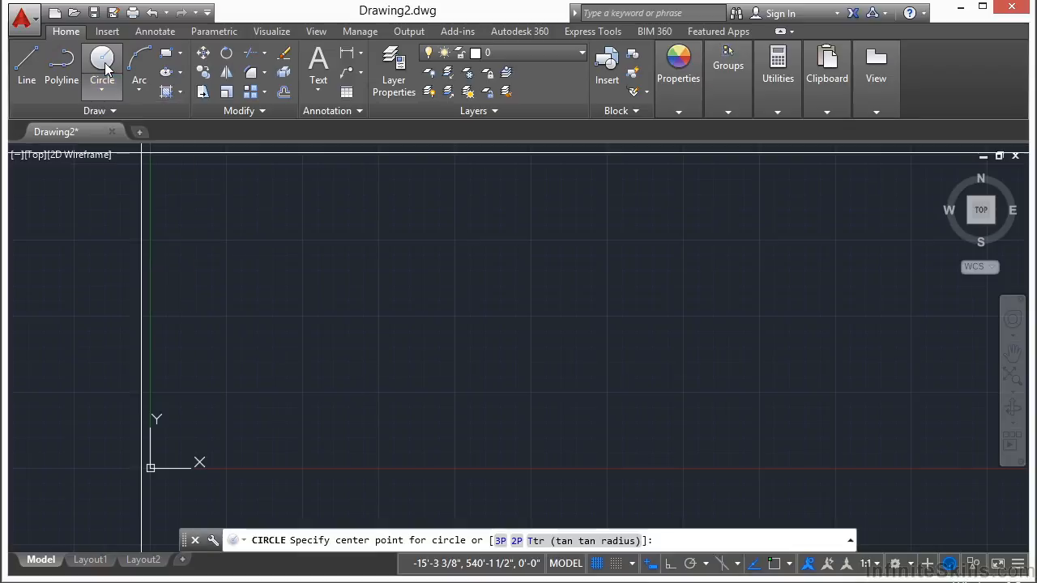
click(458, 310)
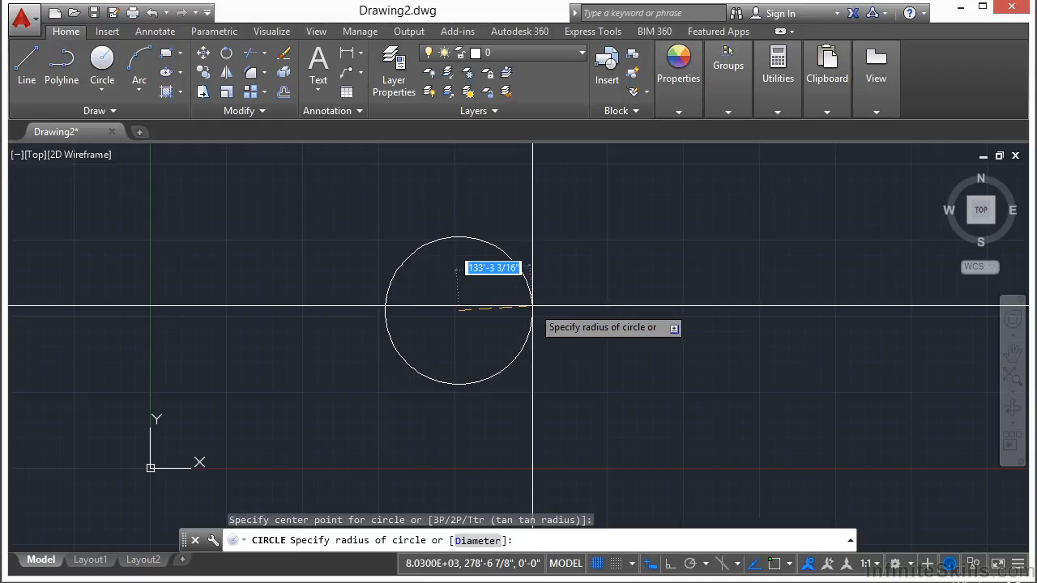
text(56)
key(Return)
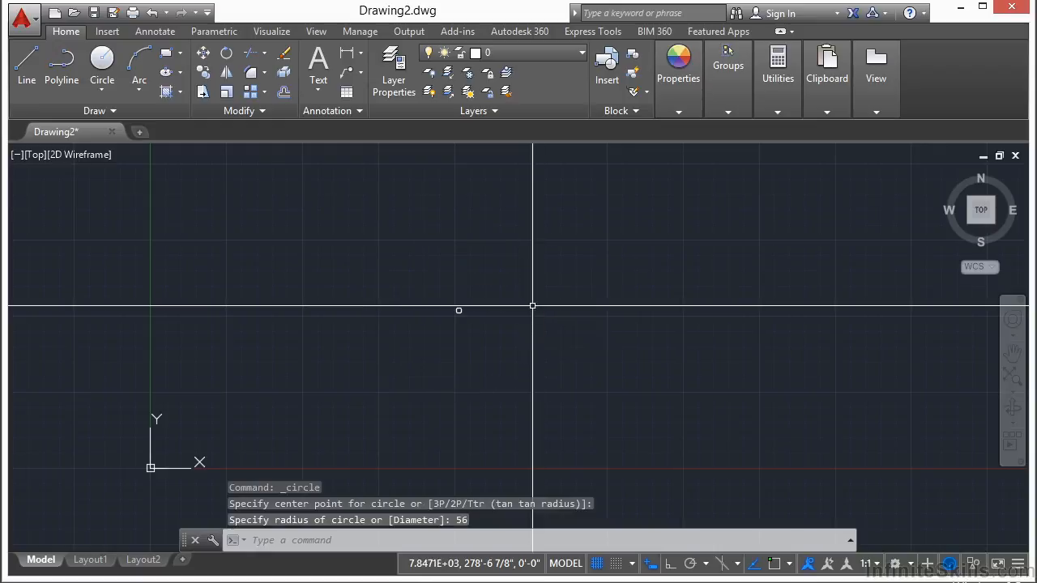
middle_click(481, 308)
middle_click(481, 308)
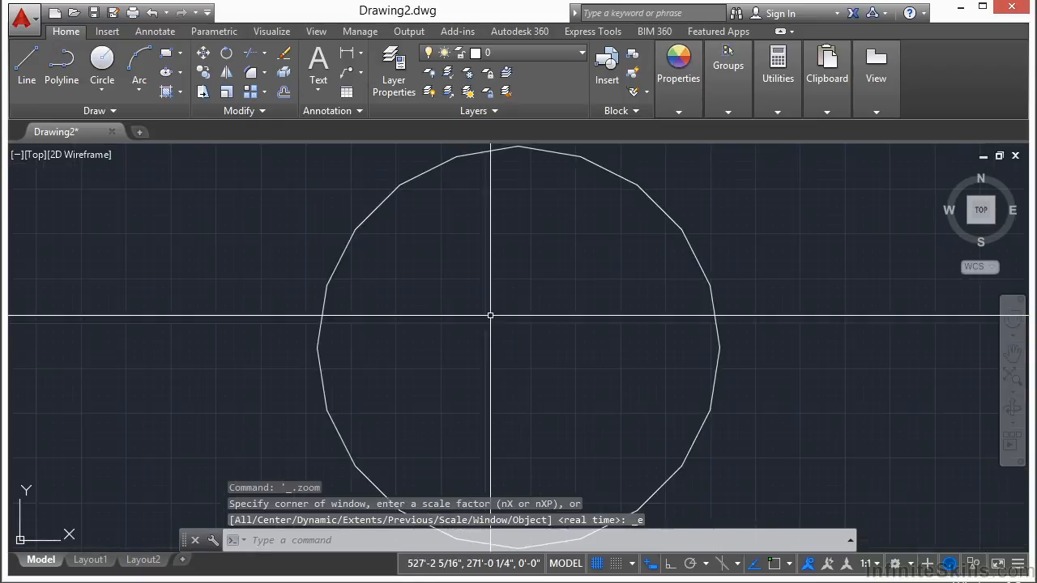
- Draw a second circle freehand, about 5' in radius, to the right of the first circle
scroll(542, 287, down, 2)
text(c)
key(Return)
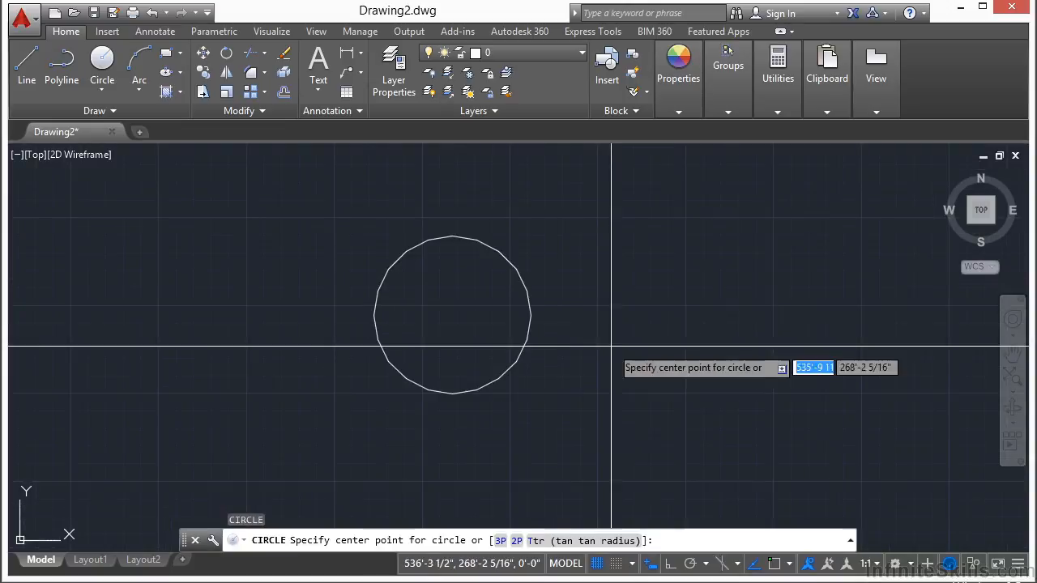
click(636, 304)
click(719, 299)
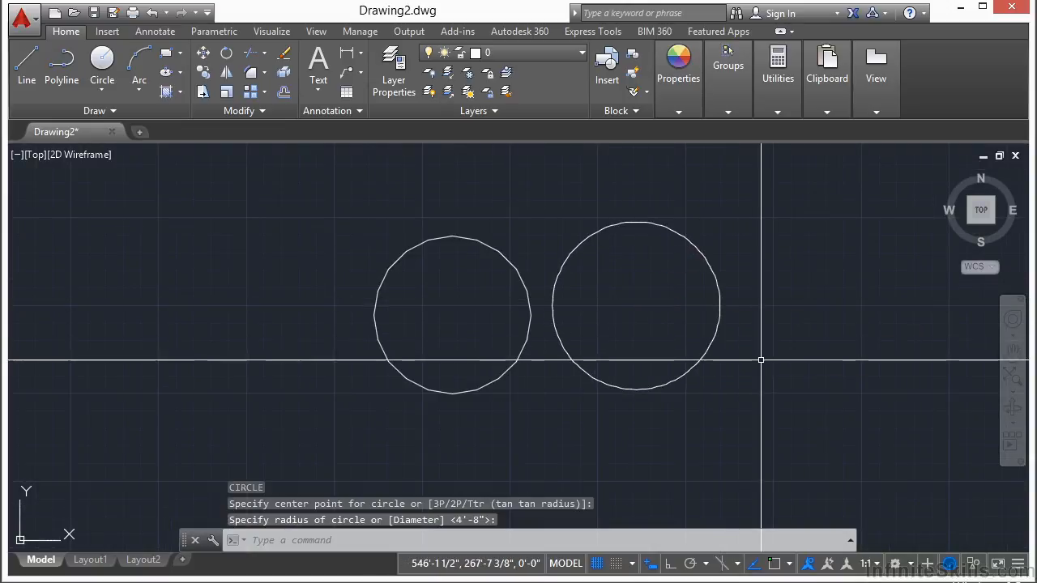
- Draw a third circle to the right of the first two, using the Diameter option with a value of 60
middle_drag(637, 325, 543, 326)
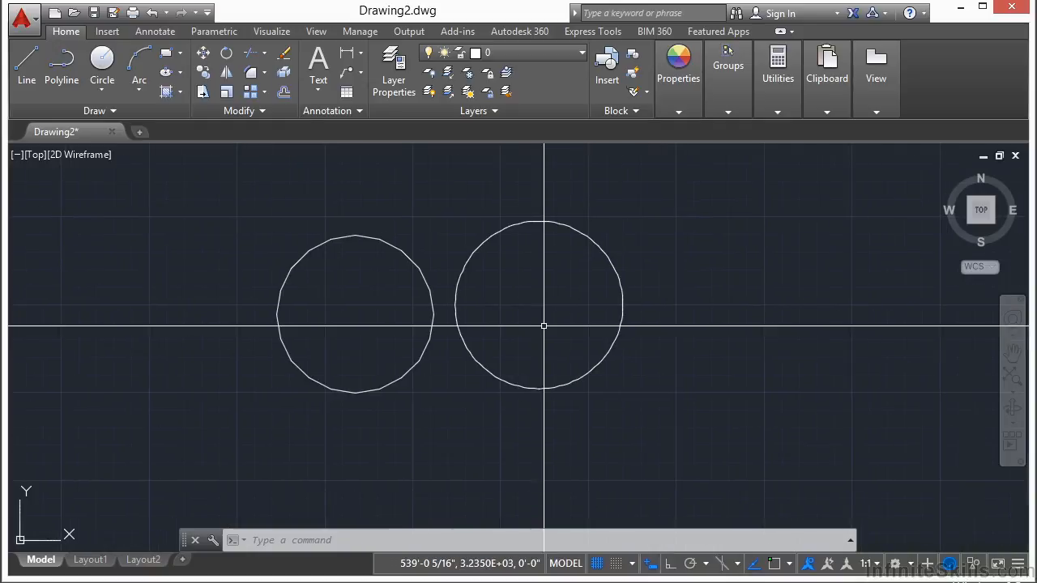
scroll(396, 330, down, 2)
middle_drag(613, 331, 470, 340)
key(Return)
click(480, 326)
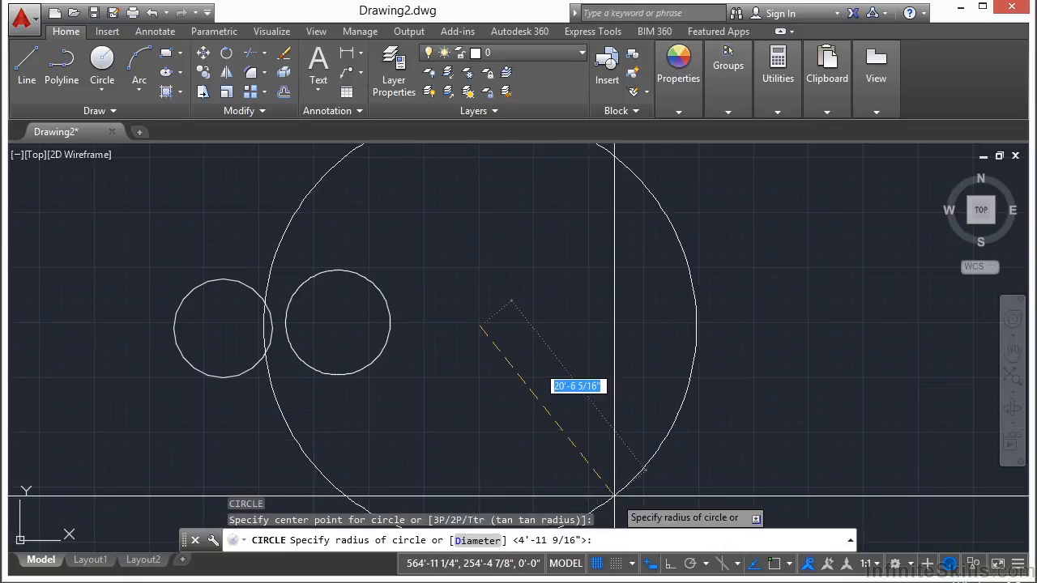
click(477, 541)
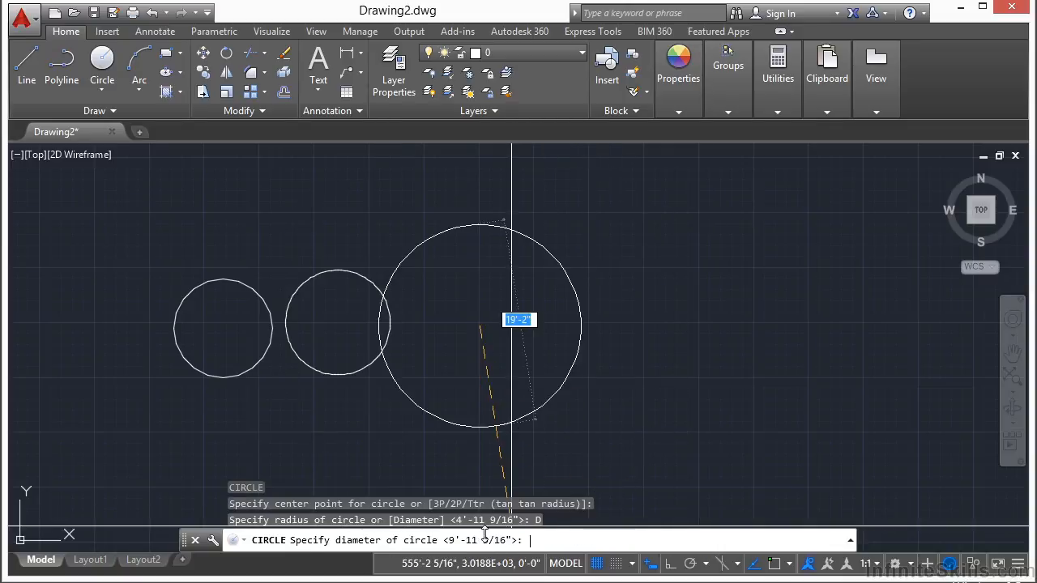
text(60)
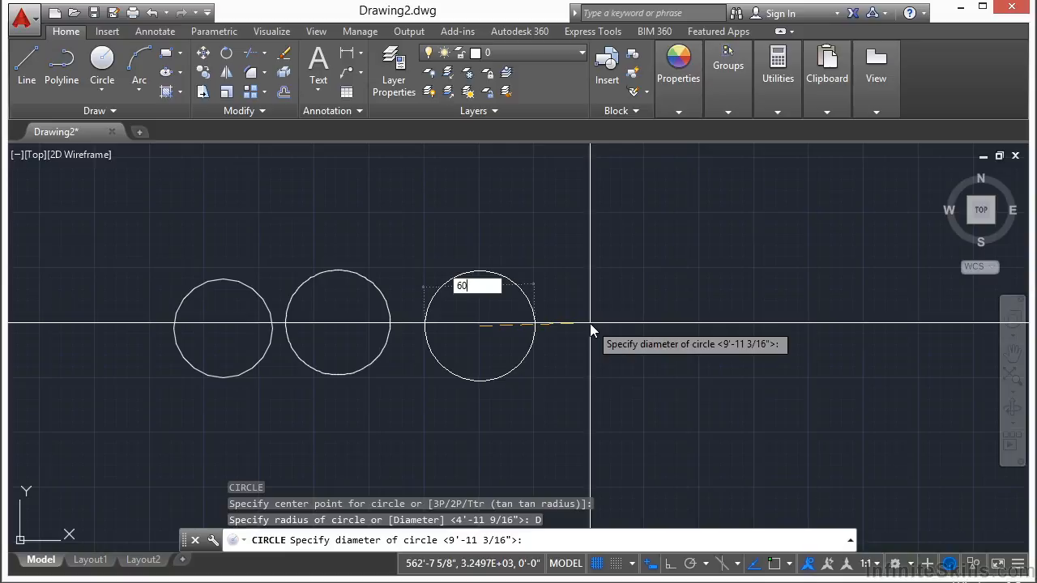
key(Return)
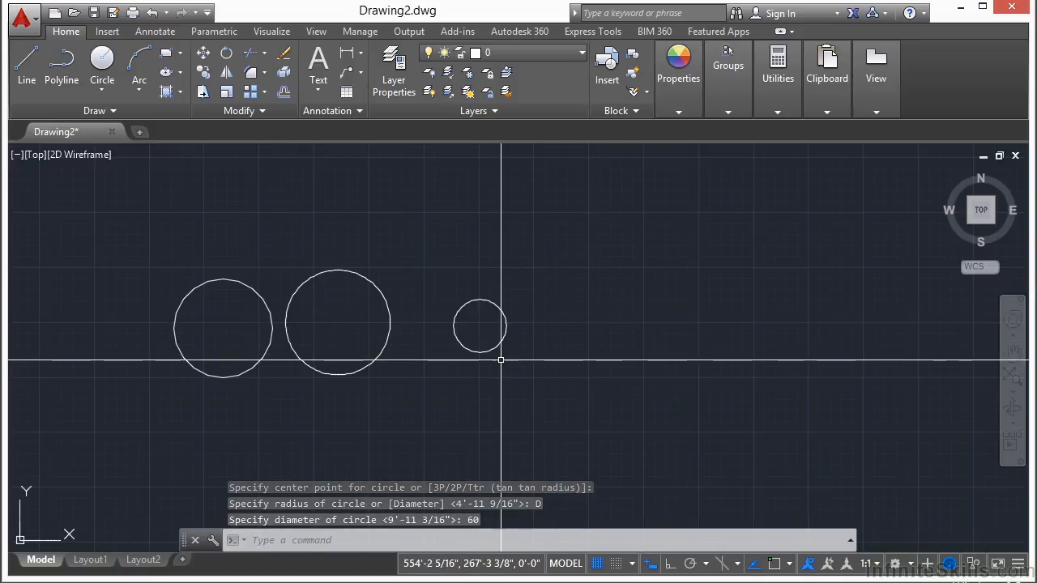
- Draw a fourth circle with a diameter of 60 to the right of the third circle
key(Return)
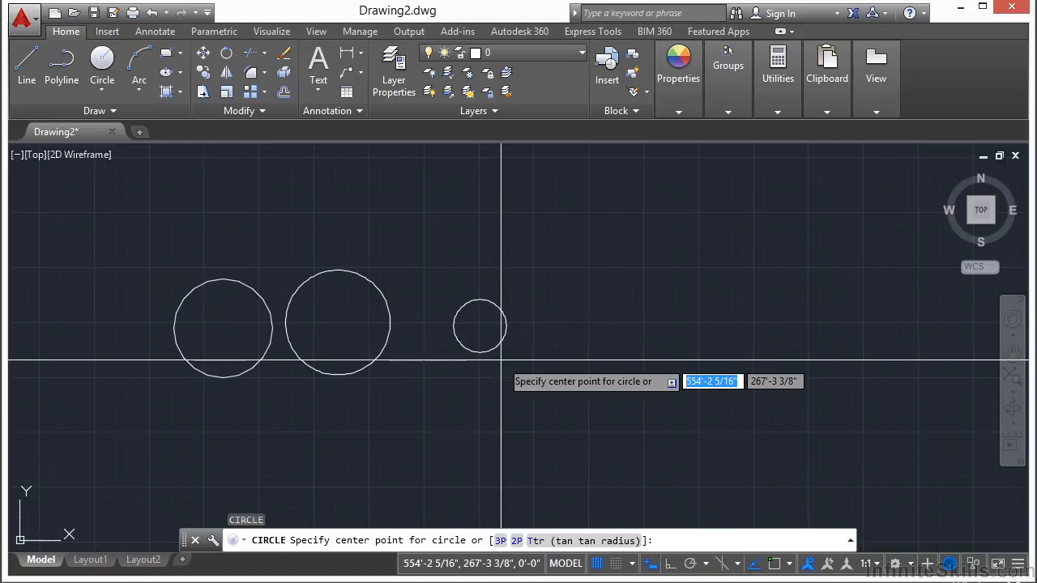
click(581, 325)
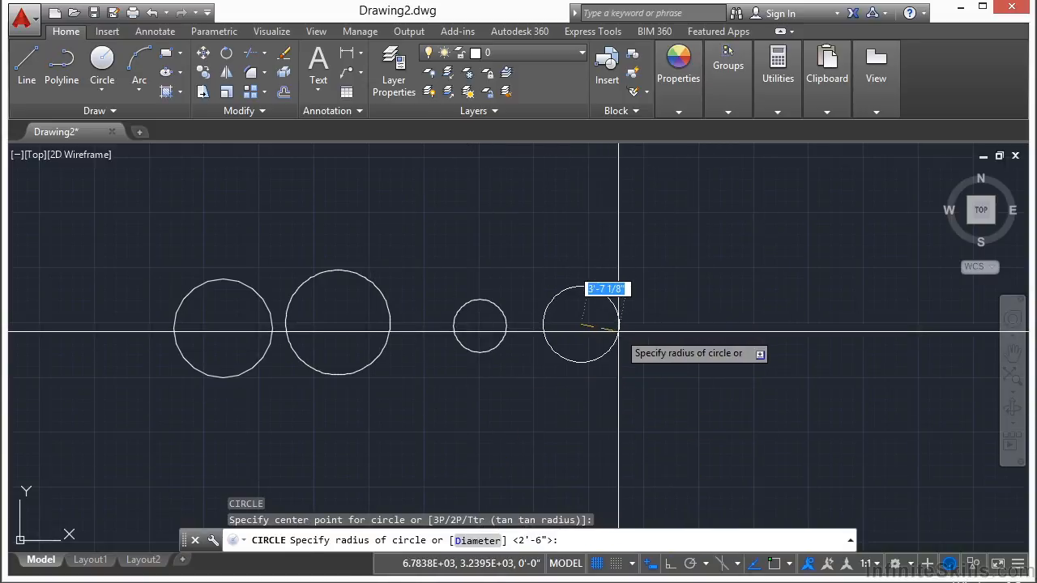
text(d)
key(Return)
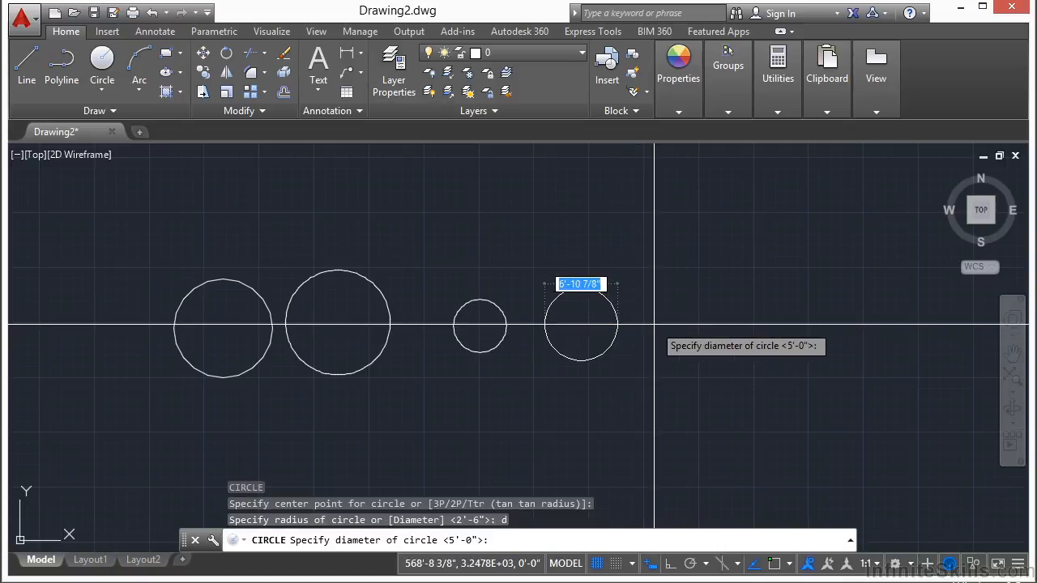
text(60)
key(Return)
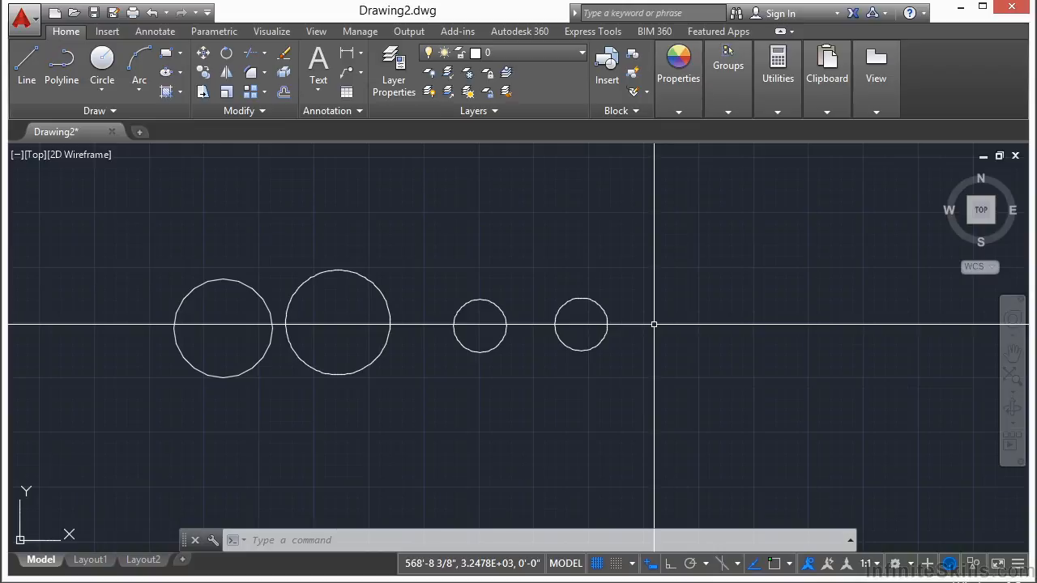
- Open the drawing circle-arcs-examples.dwg from the 05 folder inside Projects
click(484, 311)
text(o)
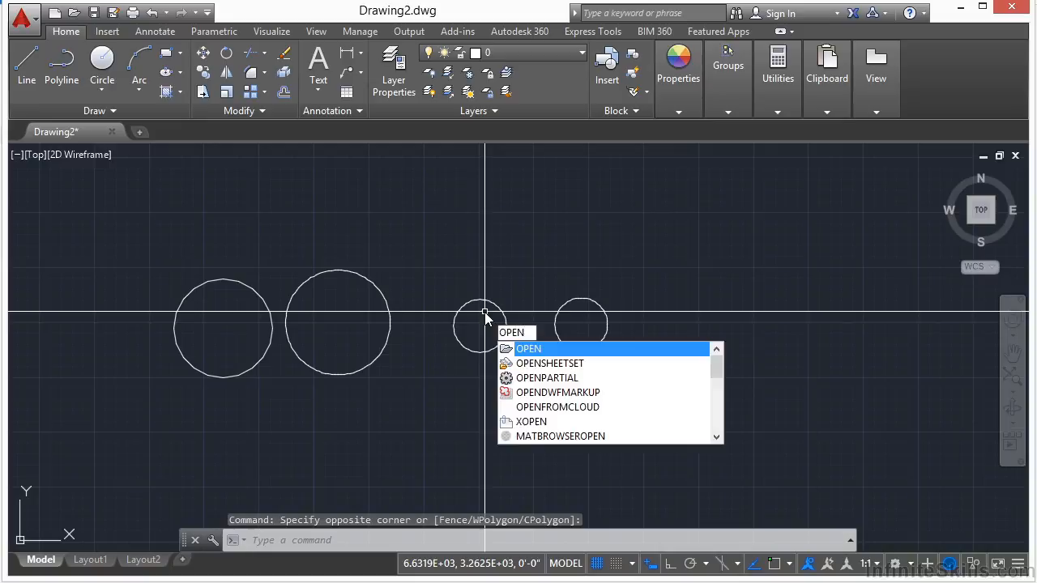
text(pen)
key(Return)
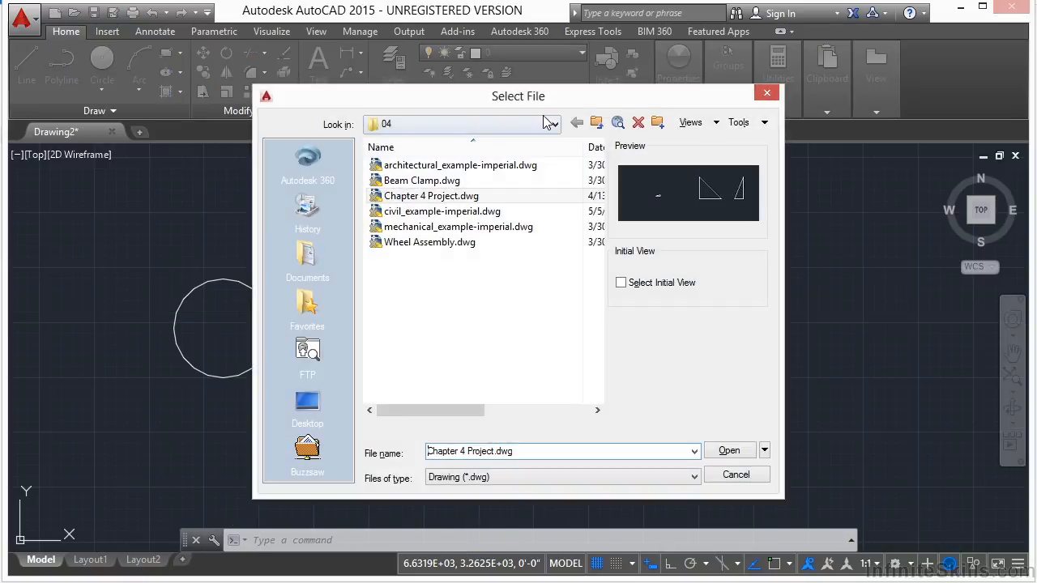
click(553, 124)
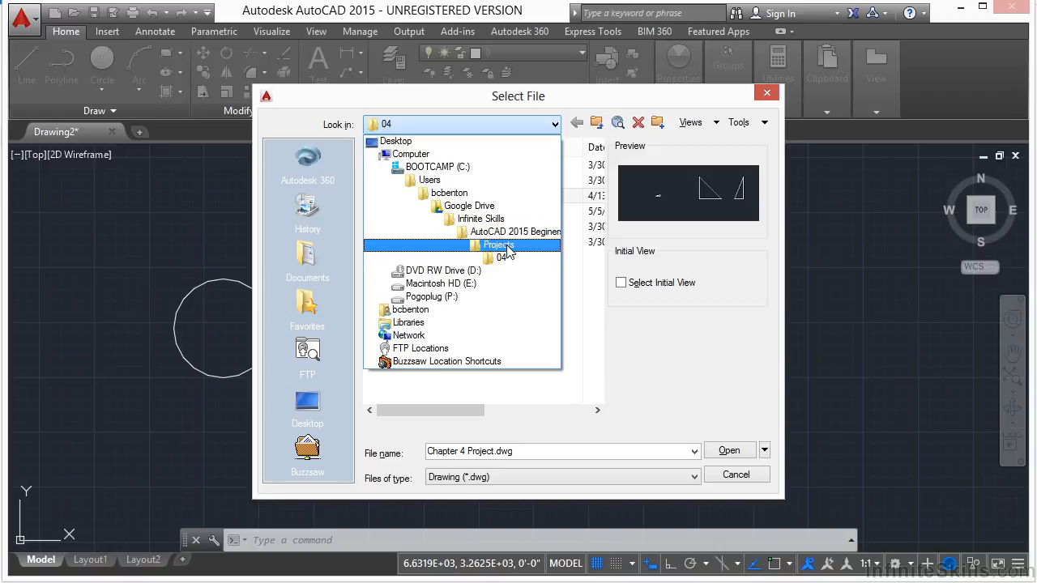
click(503, 245)
double_click(407, 207)
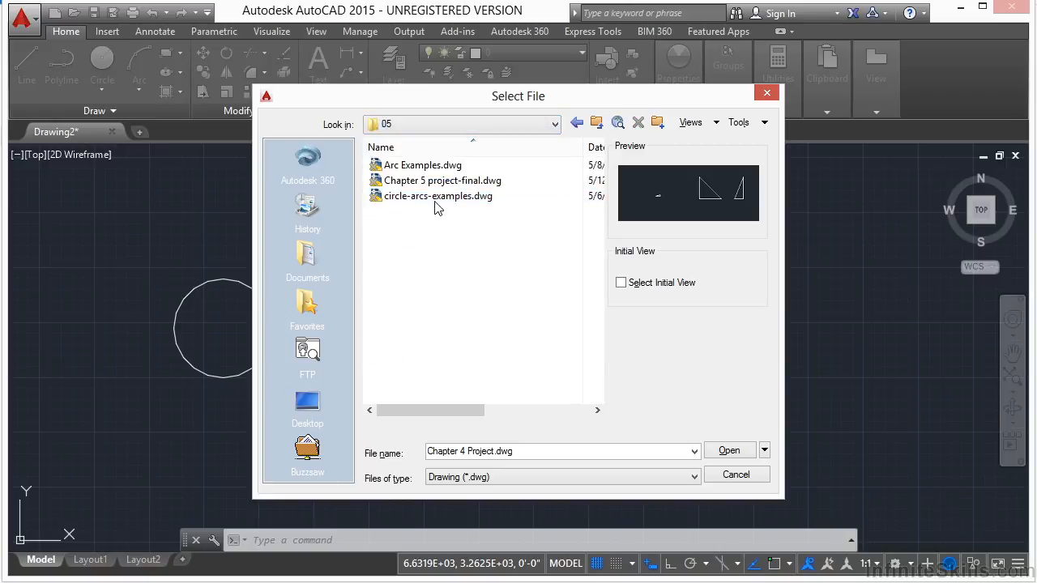
click(436, 197)
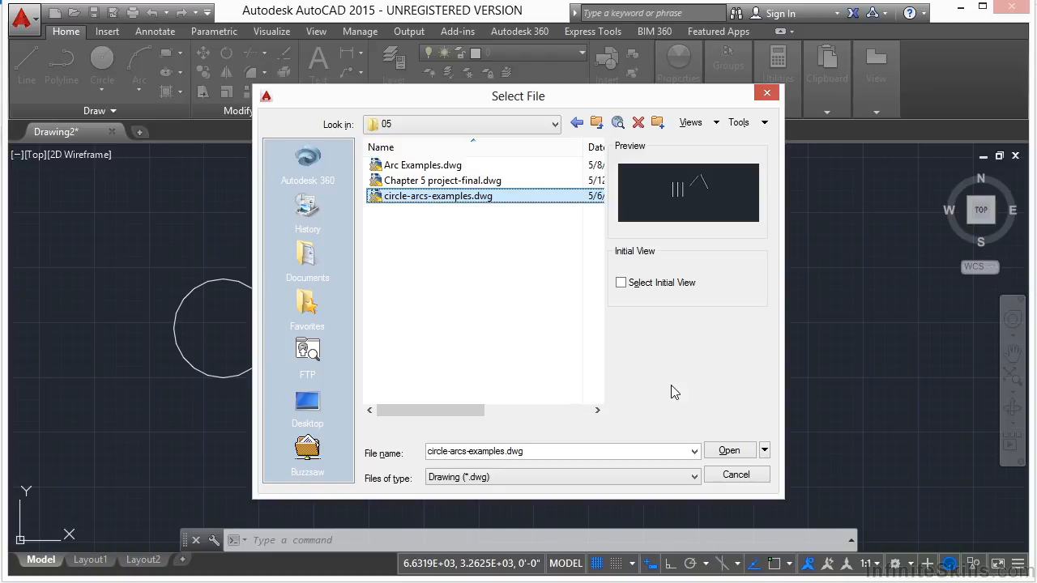
click(729, 452)
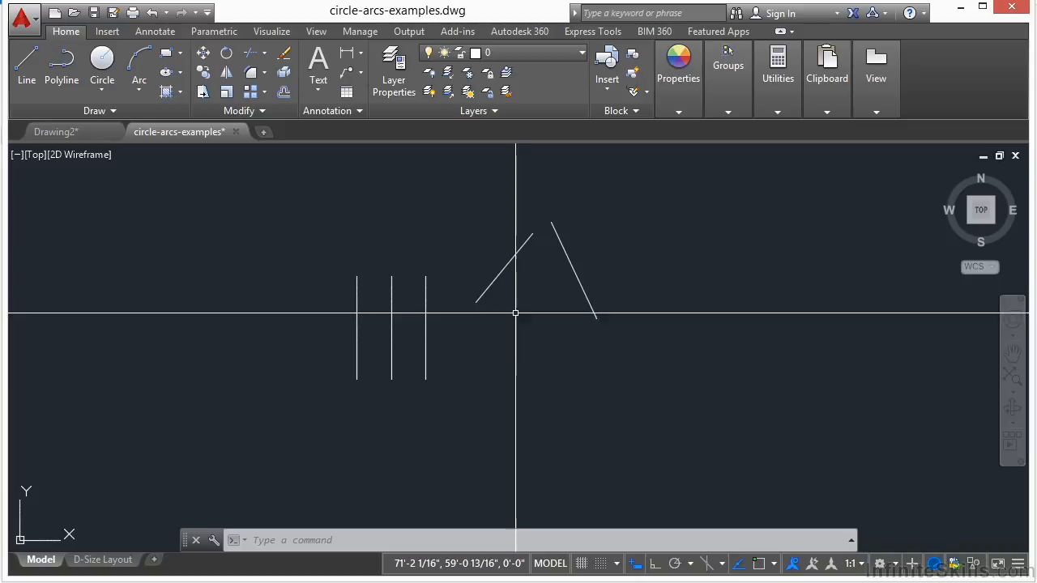
text(c)
key(Return)
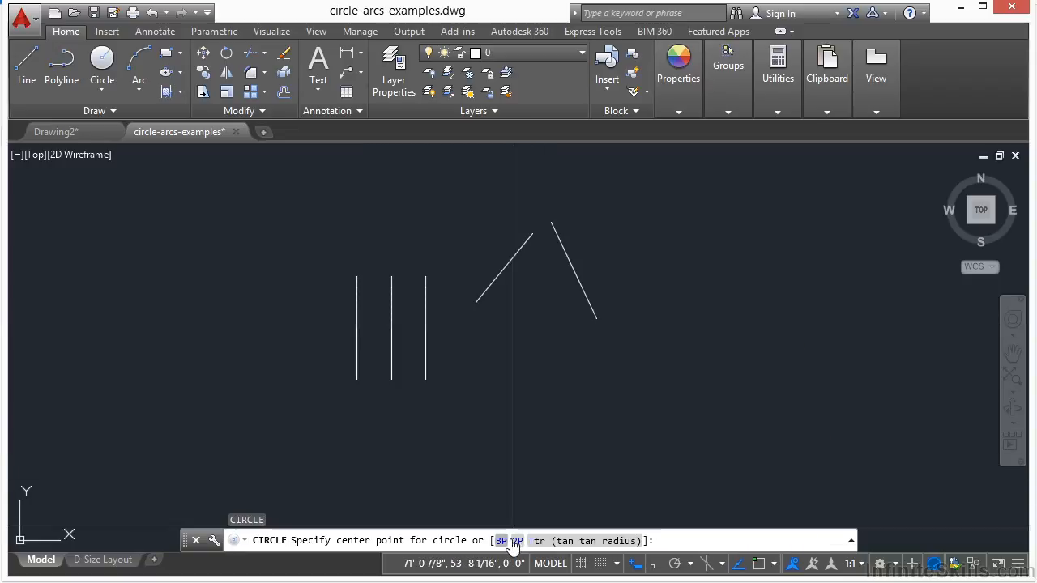
text(3p)
key(Return)
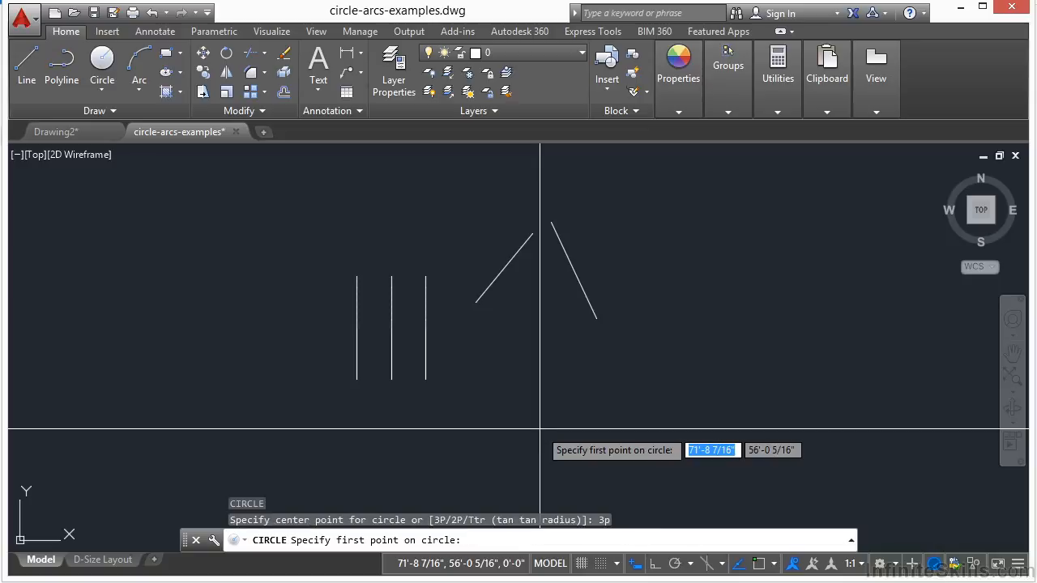
key(Escape)
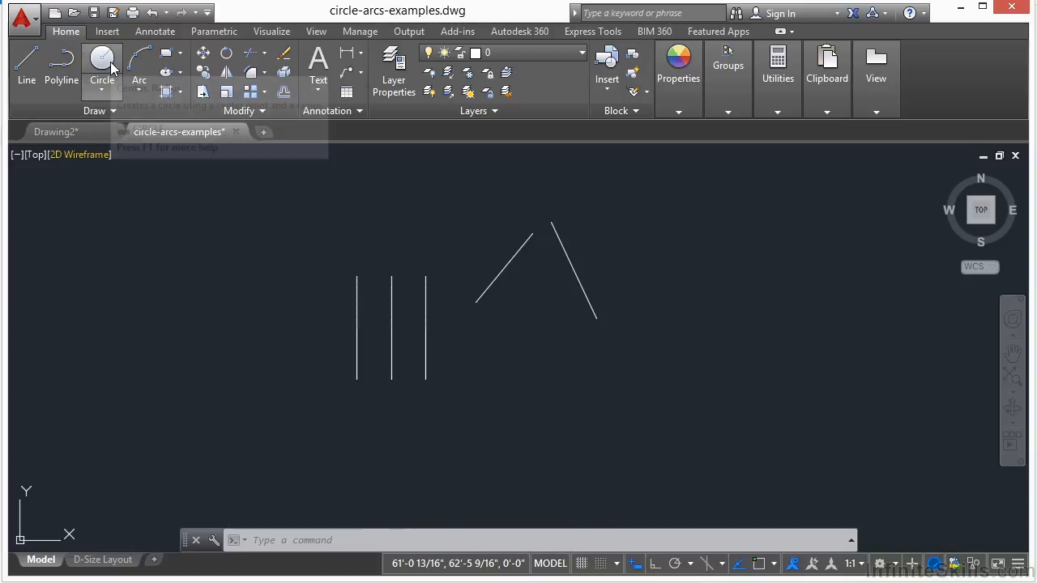
- Draw a 3-Point circle through the leftmost vertical line's midpoint and the upper and lower endpoints of the middle vertical line, using midpoint and endpoint snaps
click(107, 92)
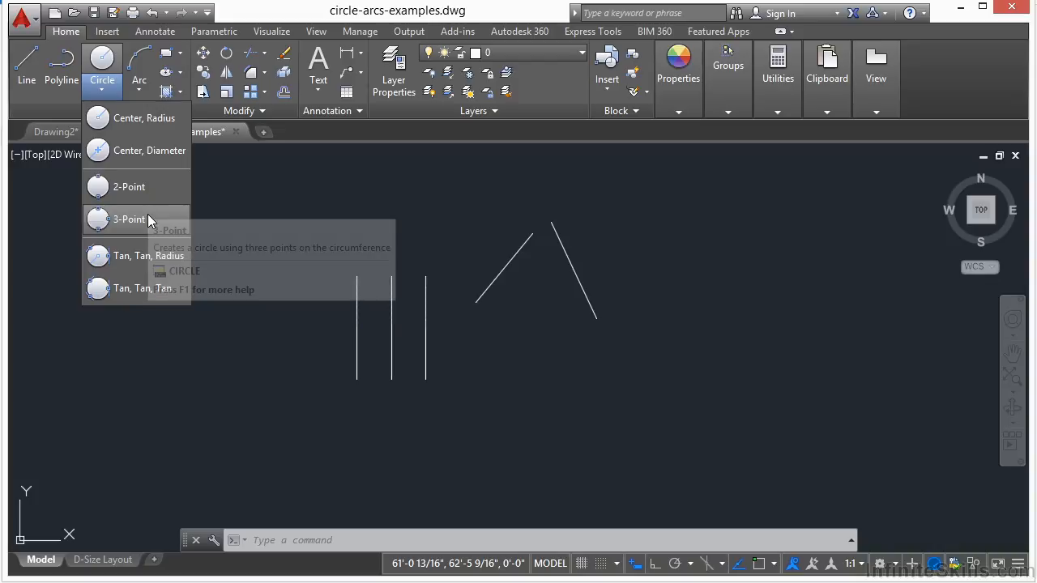
click(126, 221)
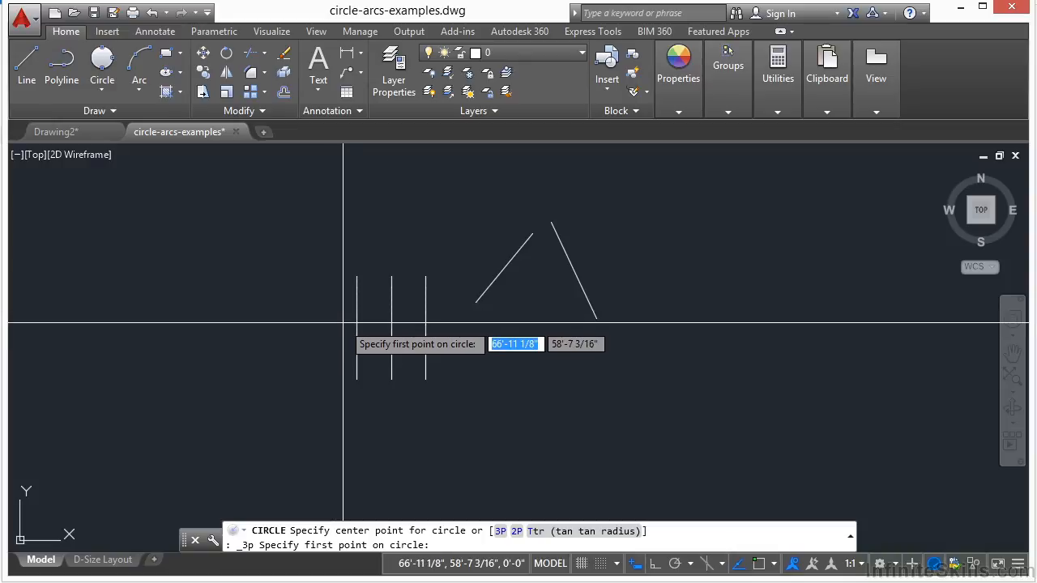
text(mid)
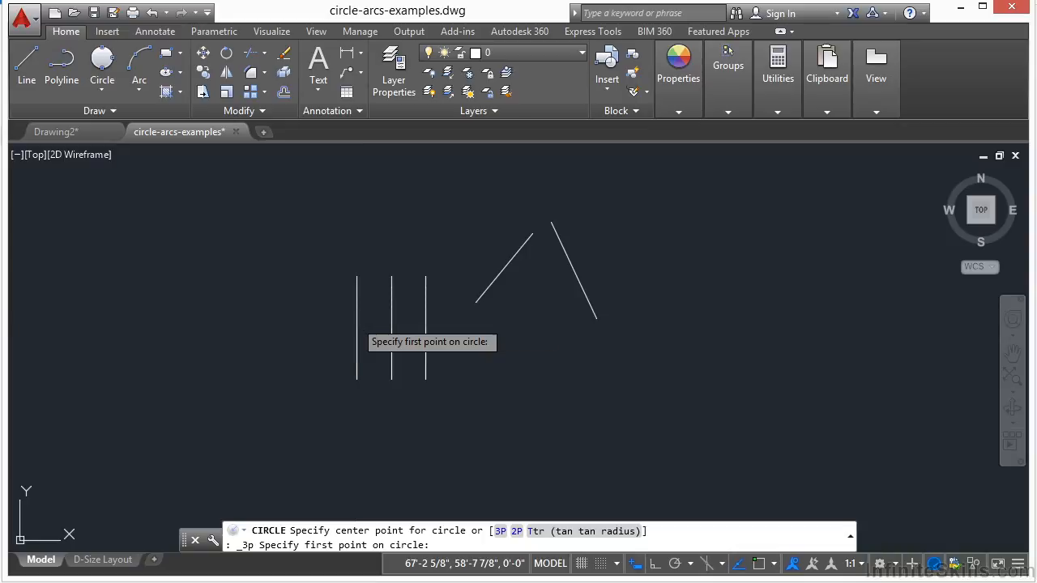
key(Return)
scroll(361, 328, up, 2)
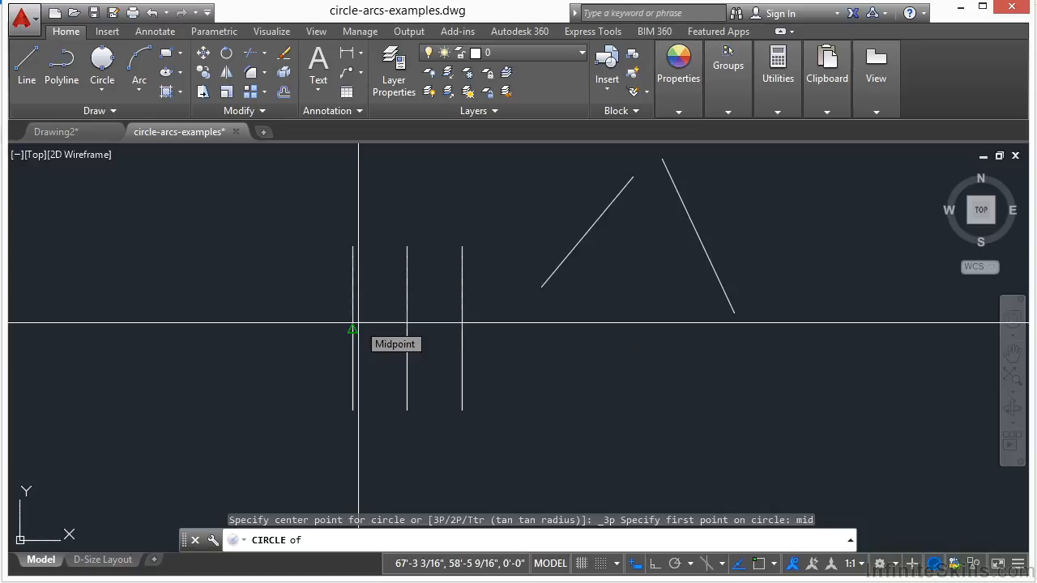
click(359, 324)
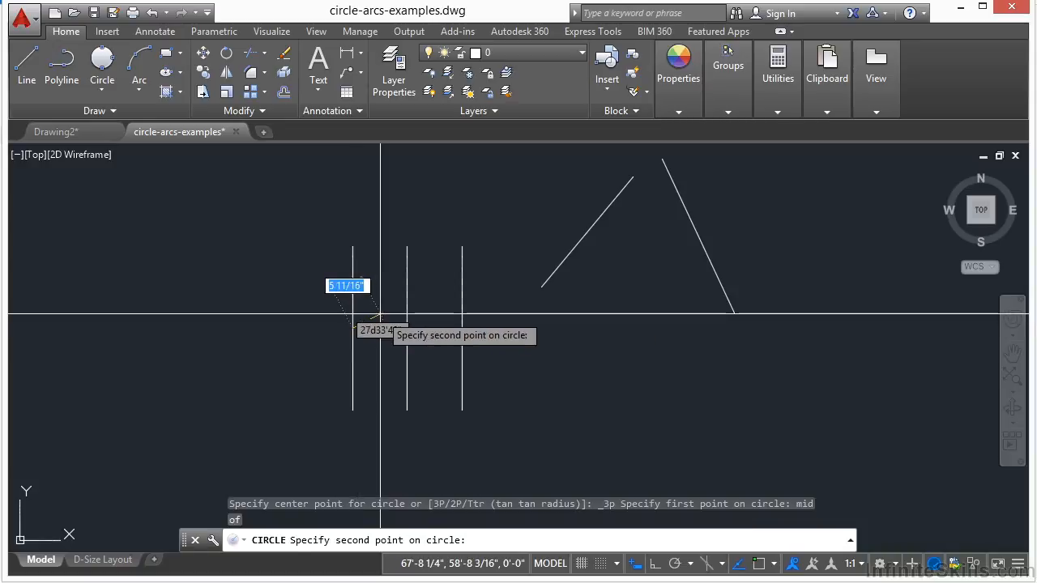
text(end)
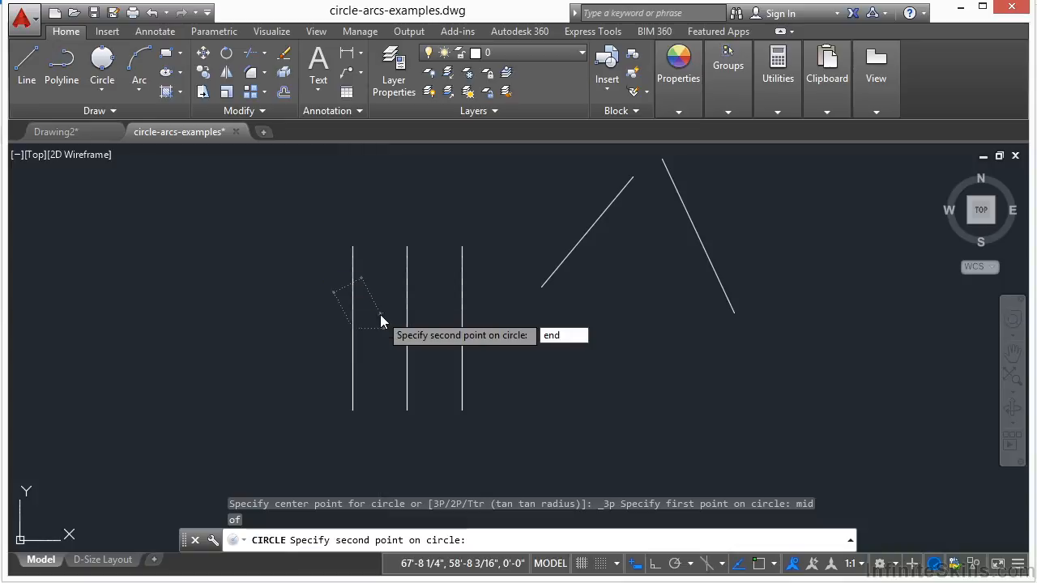
key(Return)
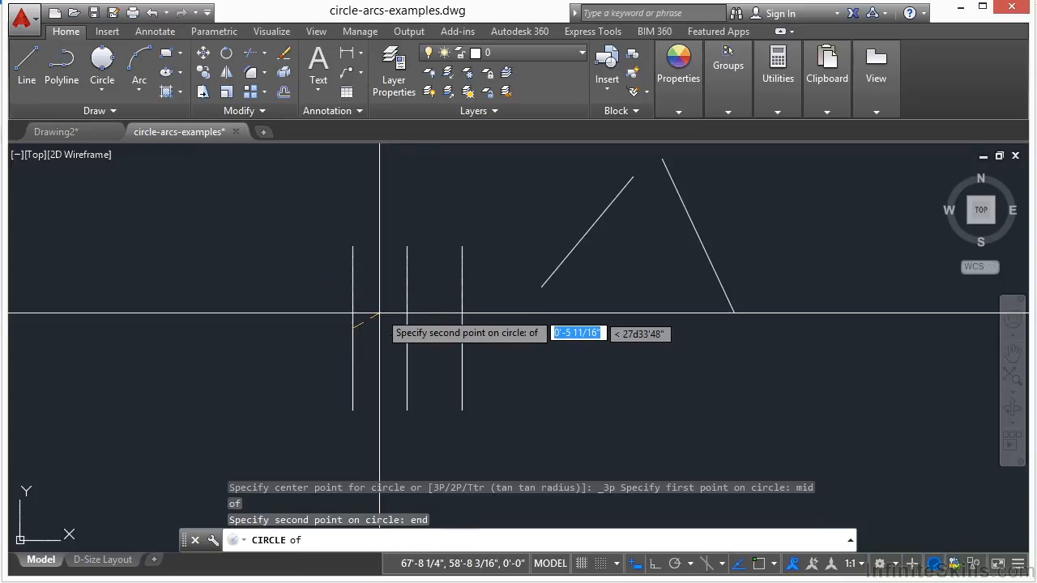
click(407, 246)
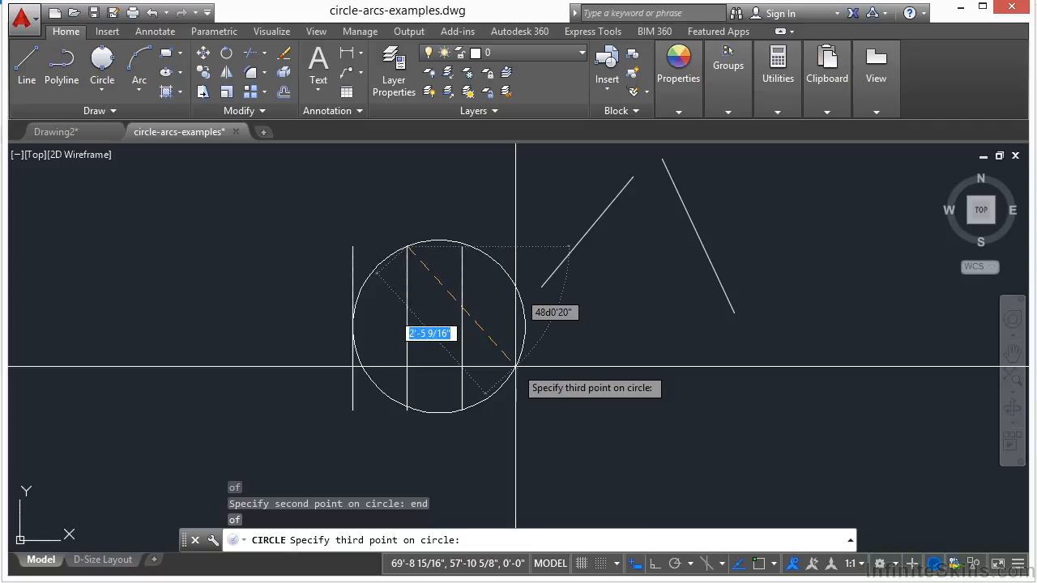
text(d)
key(Return)
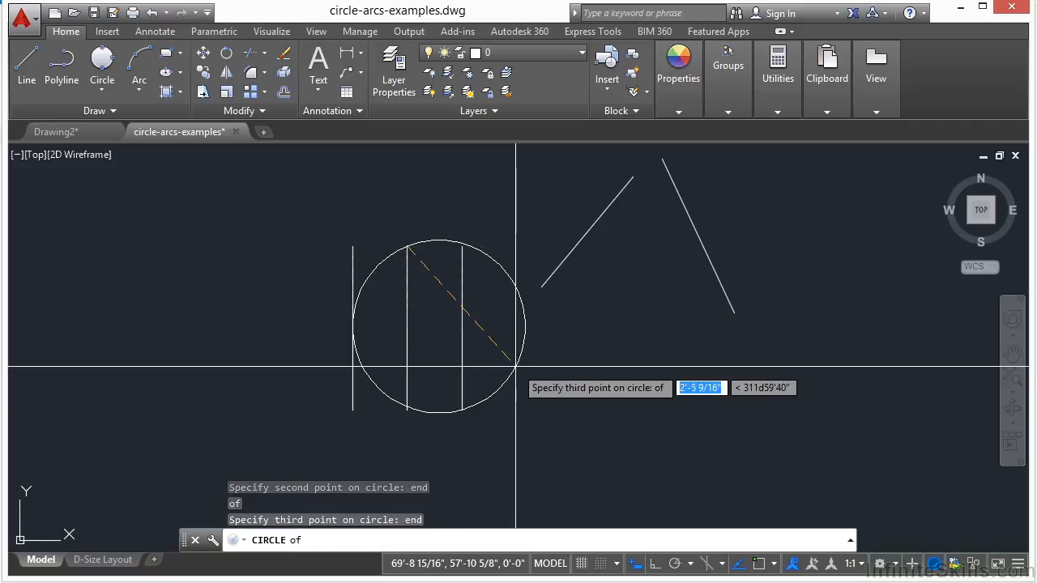
click(406, 410)
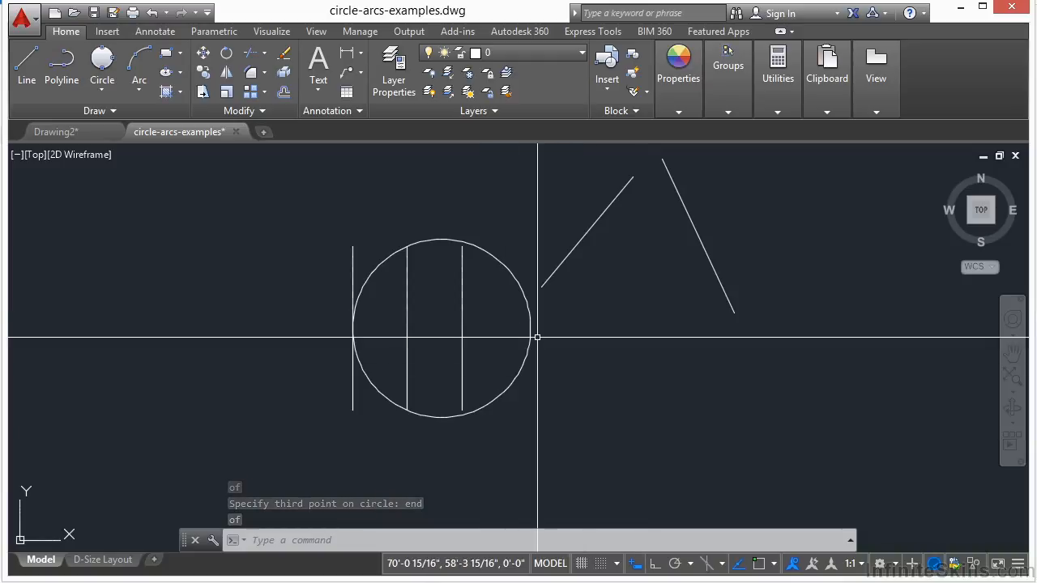
- Draw a 2-Point circle between the endpoints of the leftmost vertical line and move it together with that line to the left, clear of the first circle
scroll(453, 324, down, 4)
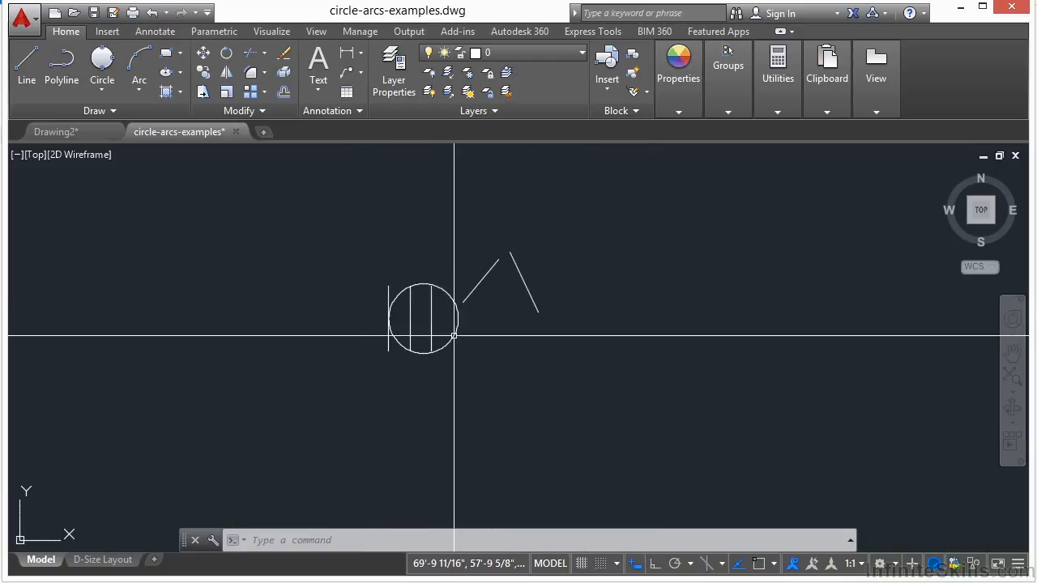
scroll(443, 325, up, 4)
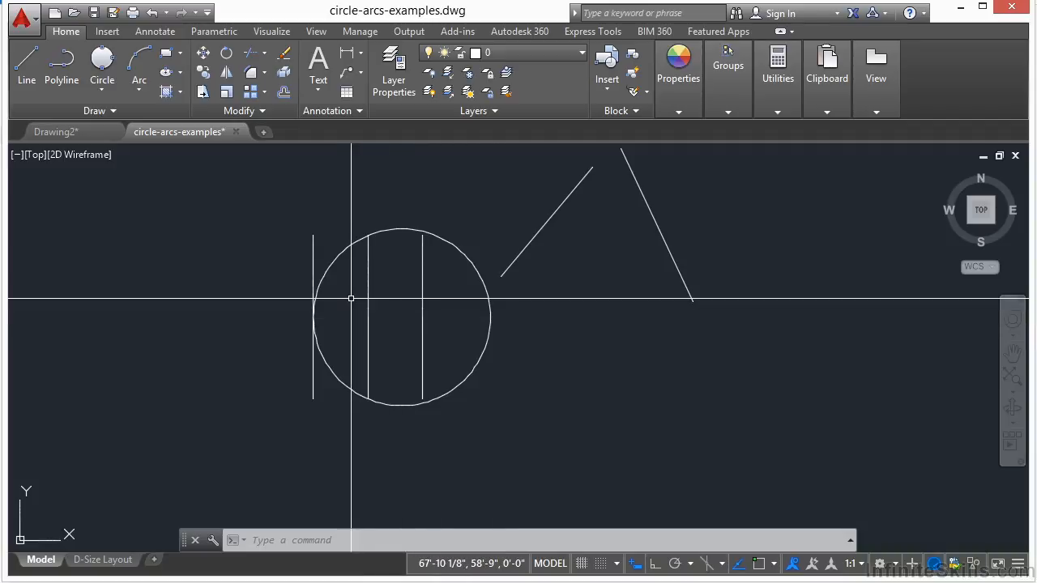
click(103, 91)
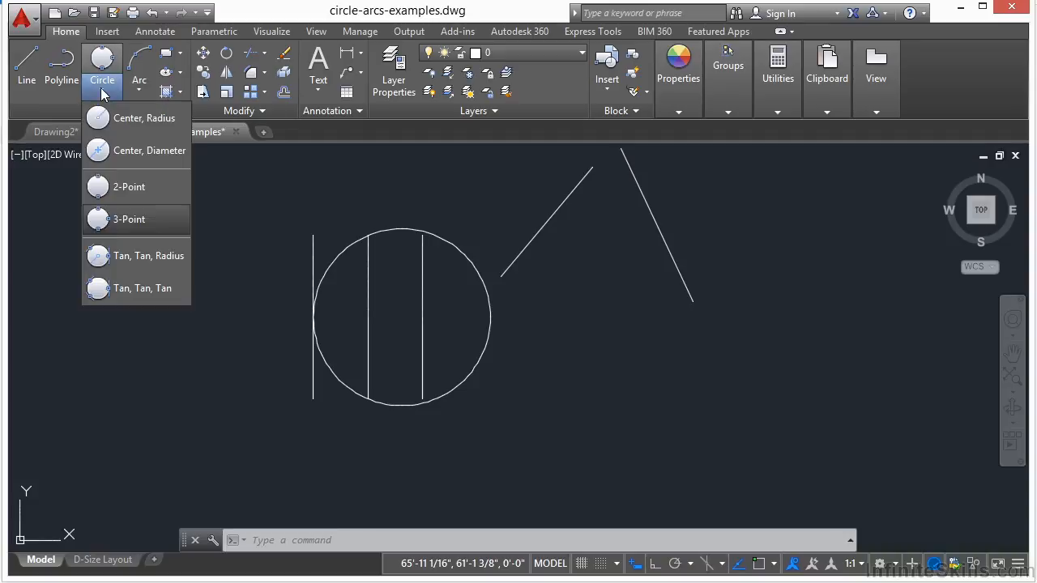
click(155, 189)
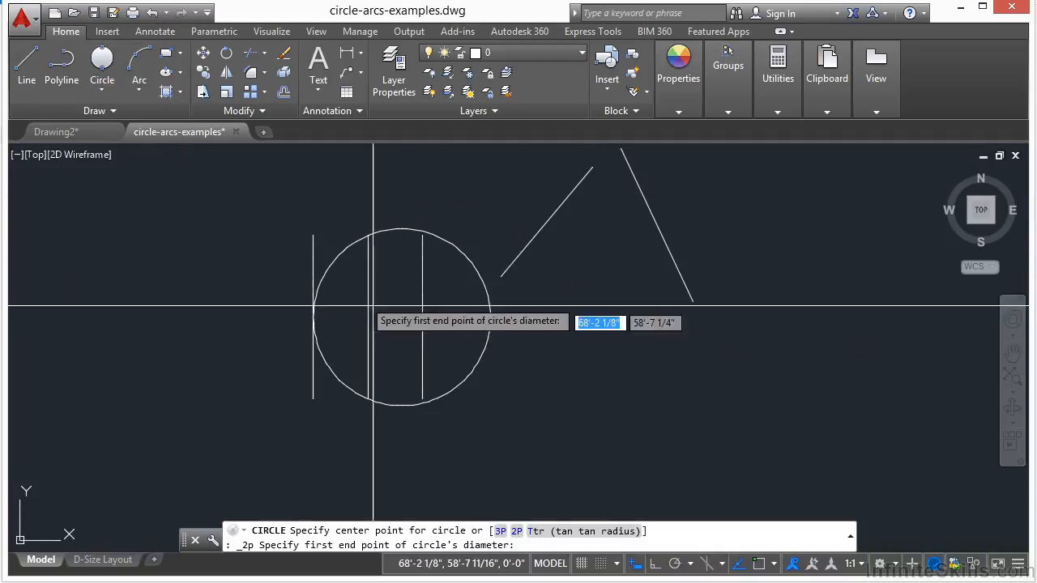
text(end)
key(Return)
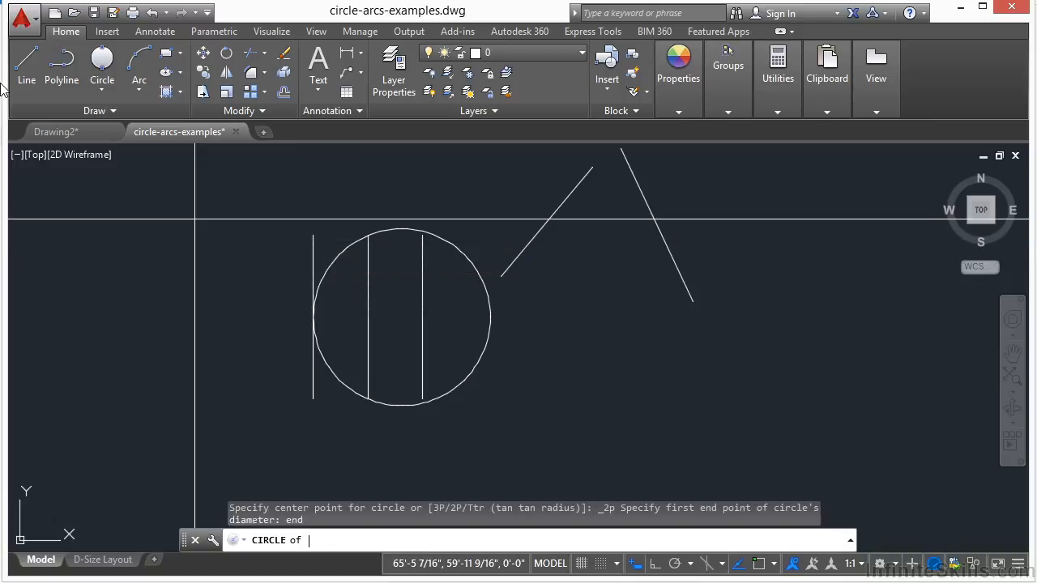
click(313, 236)
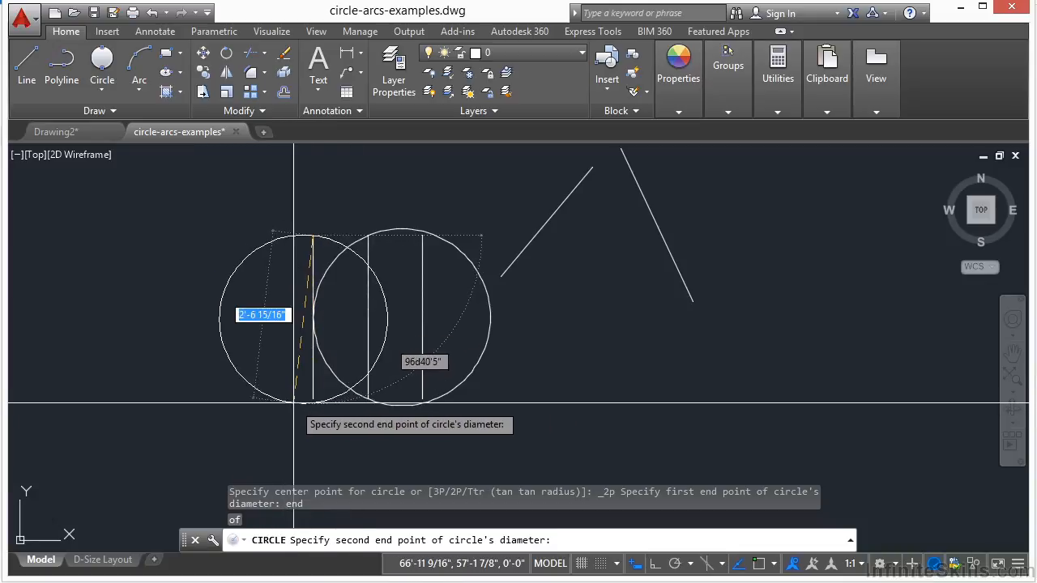
text(end)
key(Return)
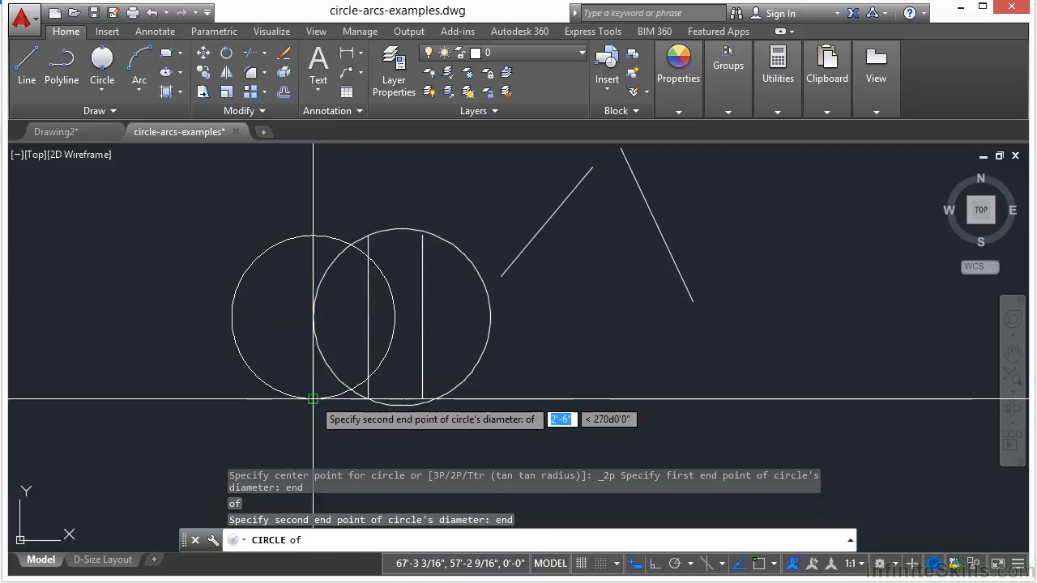
click(314, 397)
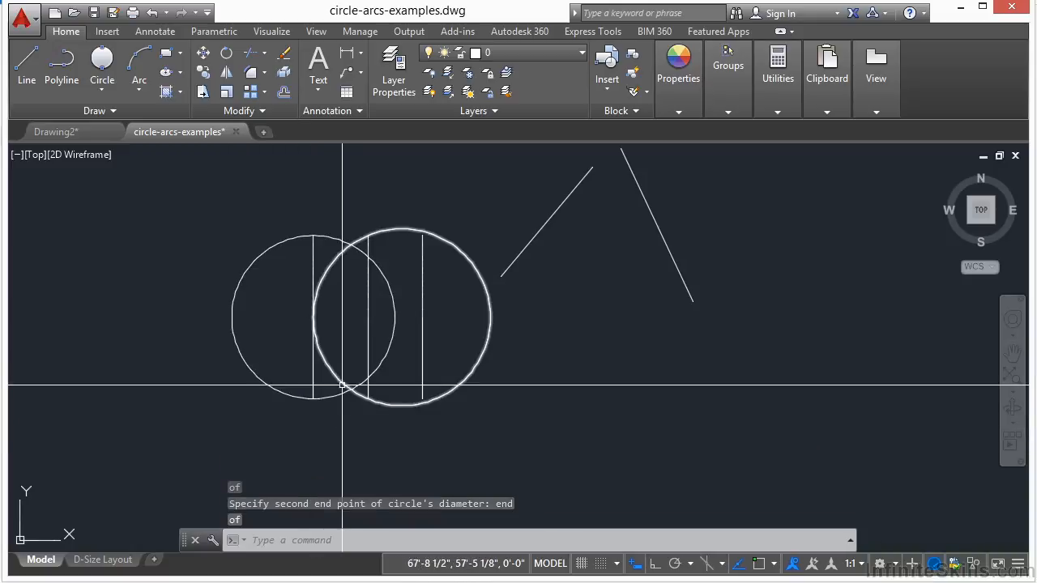
text(m)
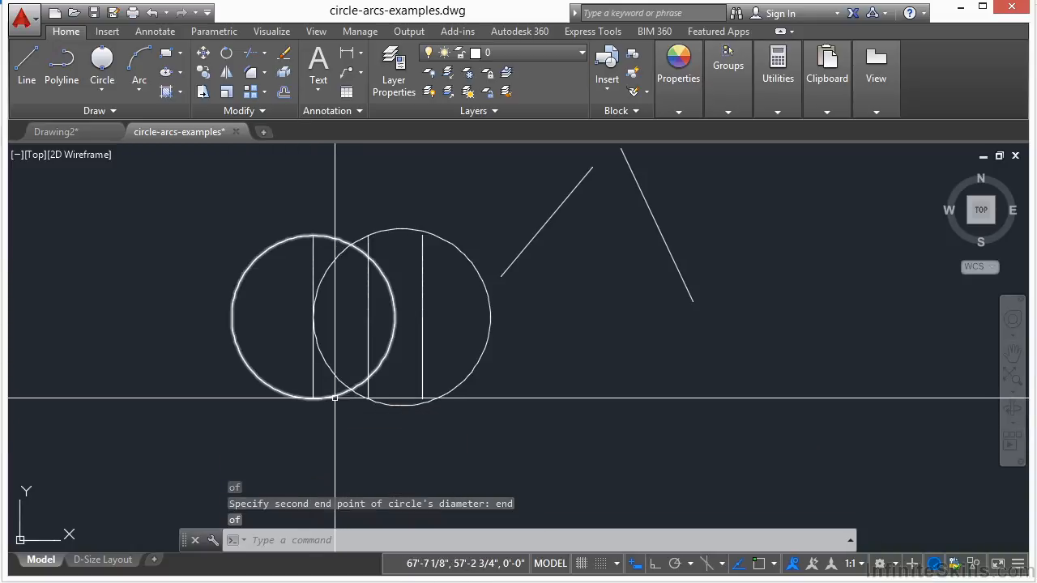
key(Return)
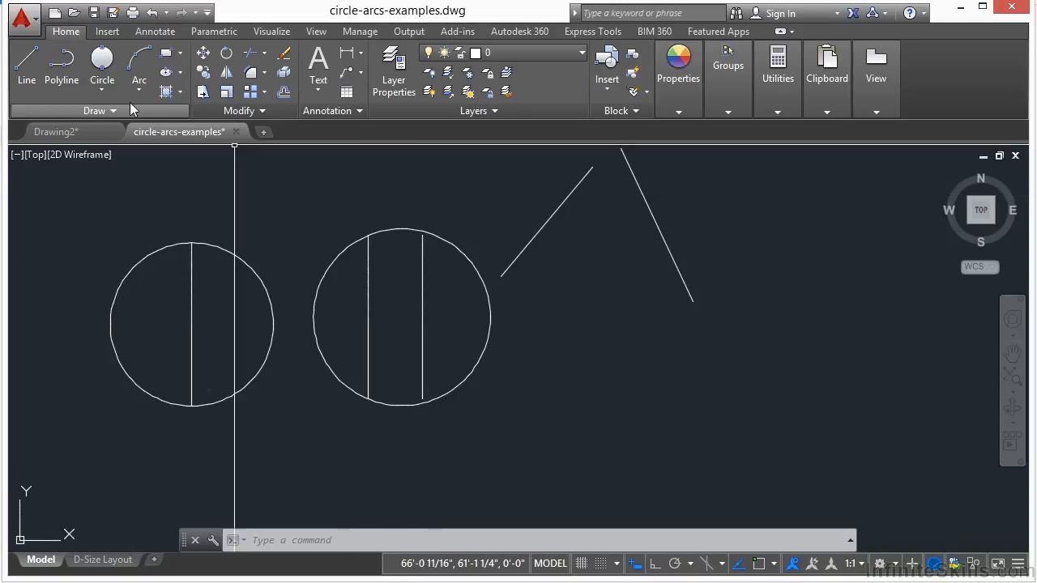
- Draw a Tan, Tan, Radius circle tangent to the two slanted lines with a radius of 12
click(102, 89)
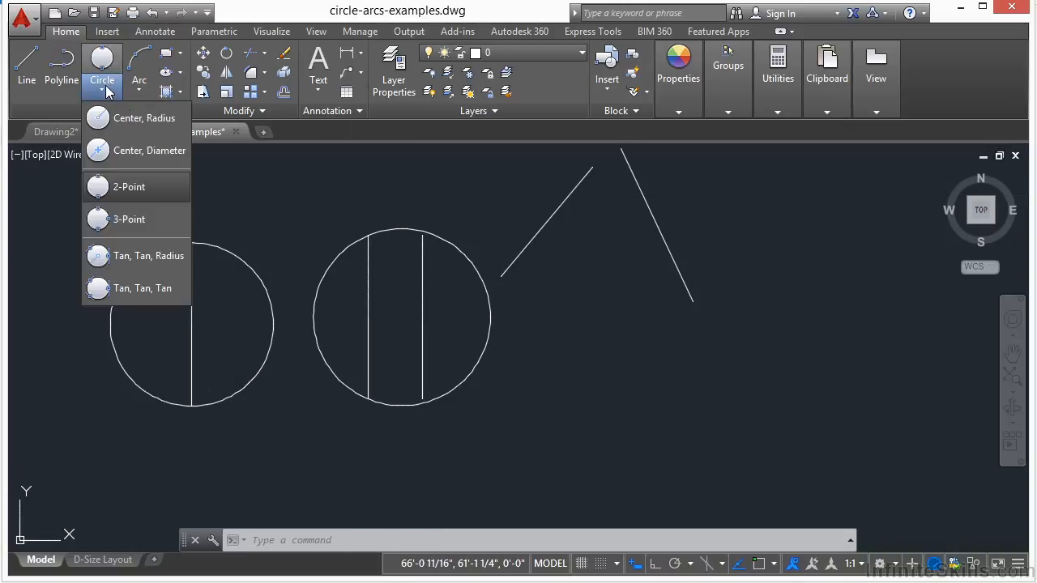
click(168, 257)
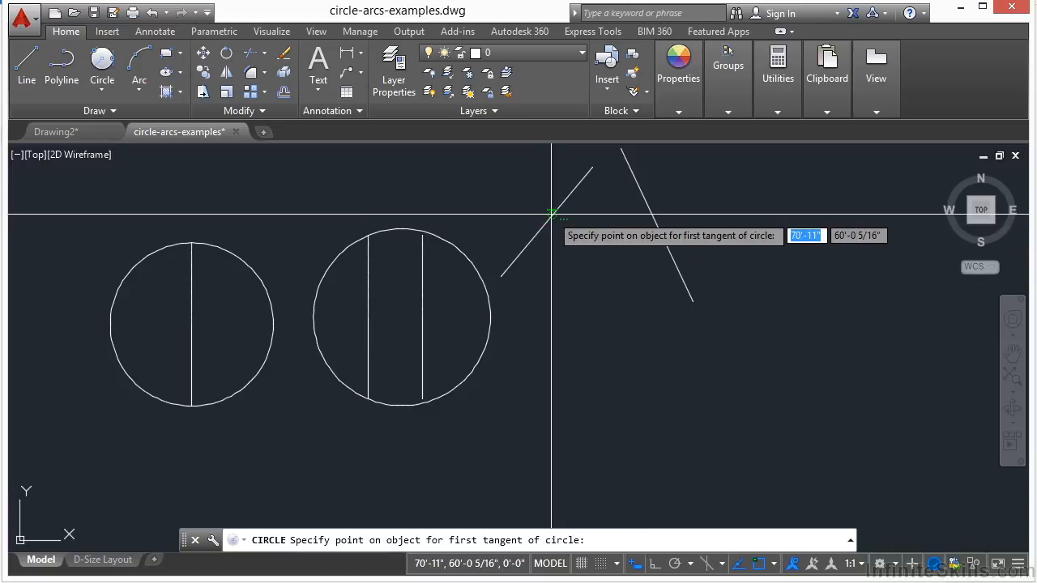
click(550, 215)
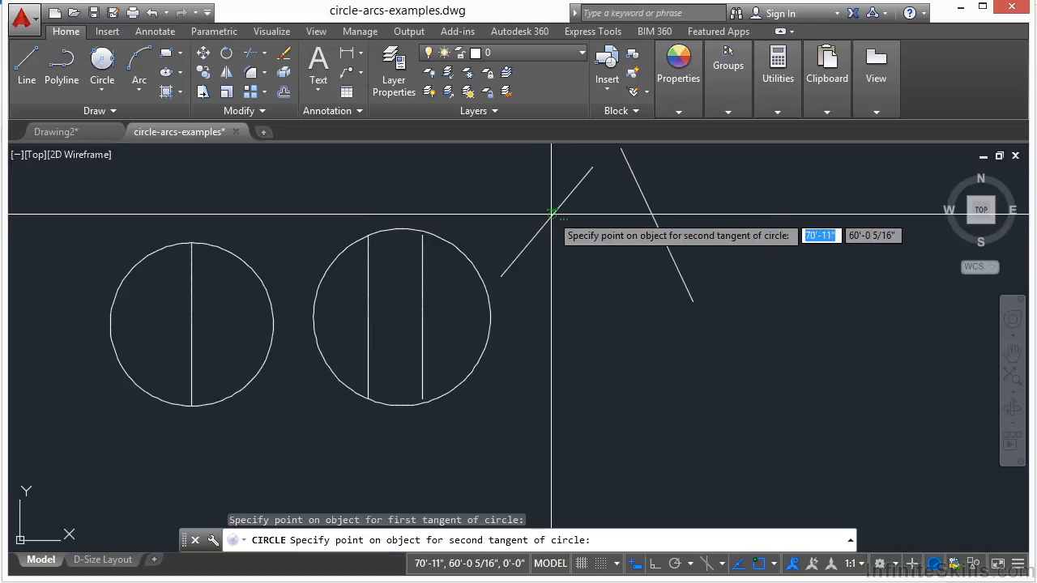
click(649, 217)
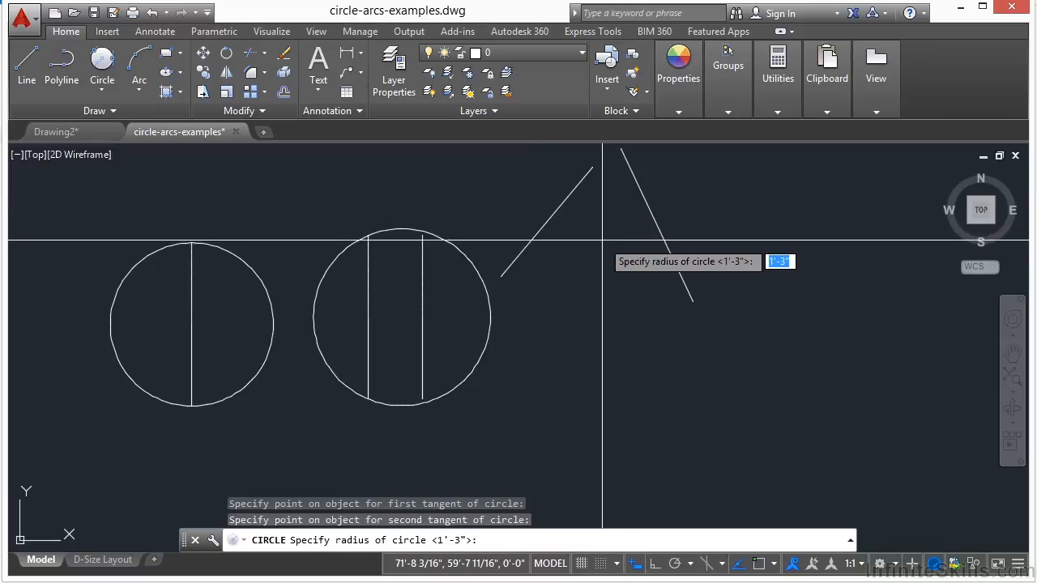
text(12)
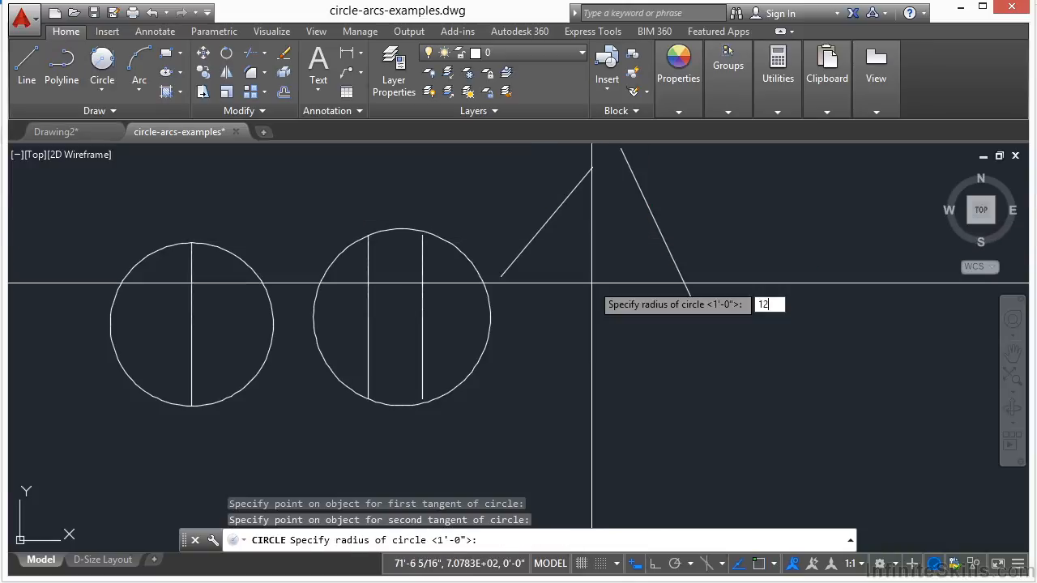
key(Return)
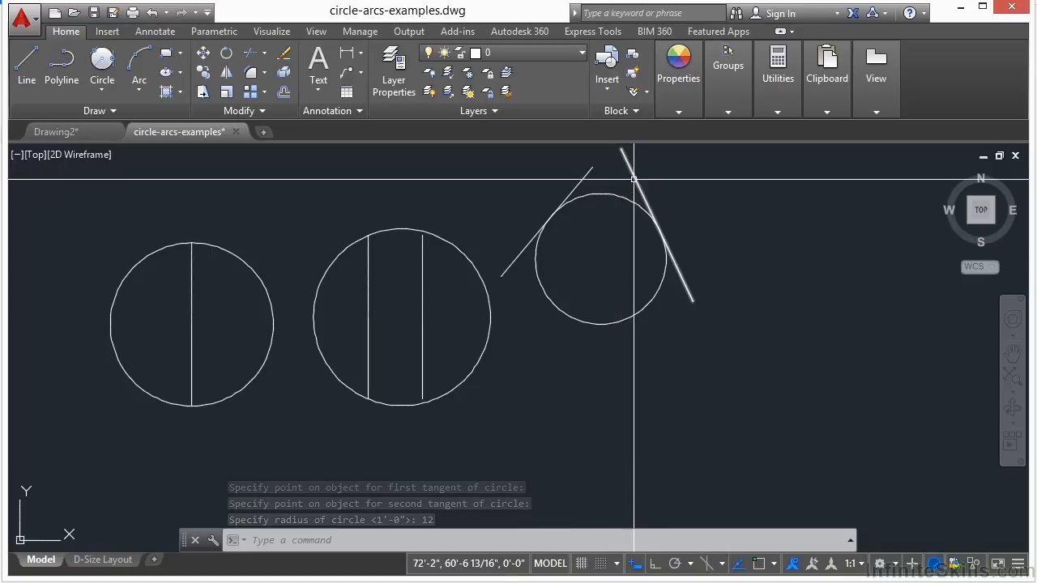
- Trim the tangent circle's lower part and the upper ends of both slanted lines, leaving one continuous curve
text(tr)
key(Return)
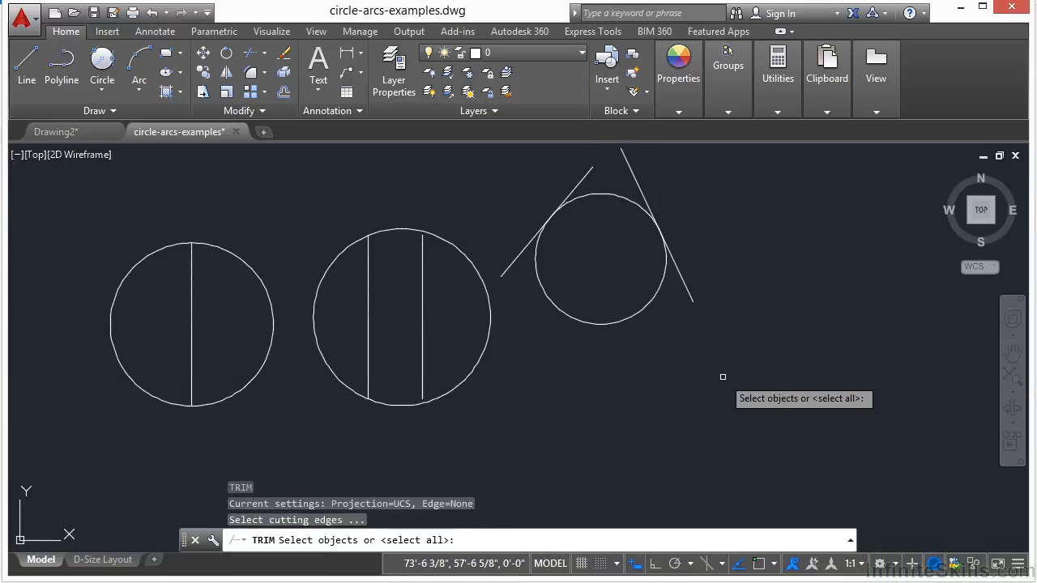
click(678, 179)
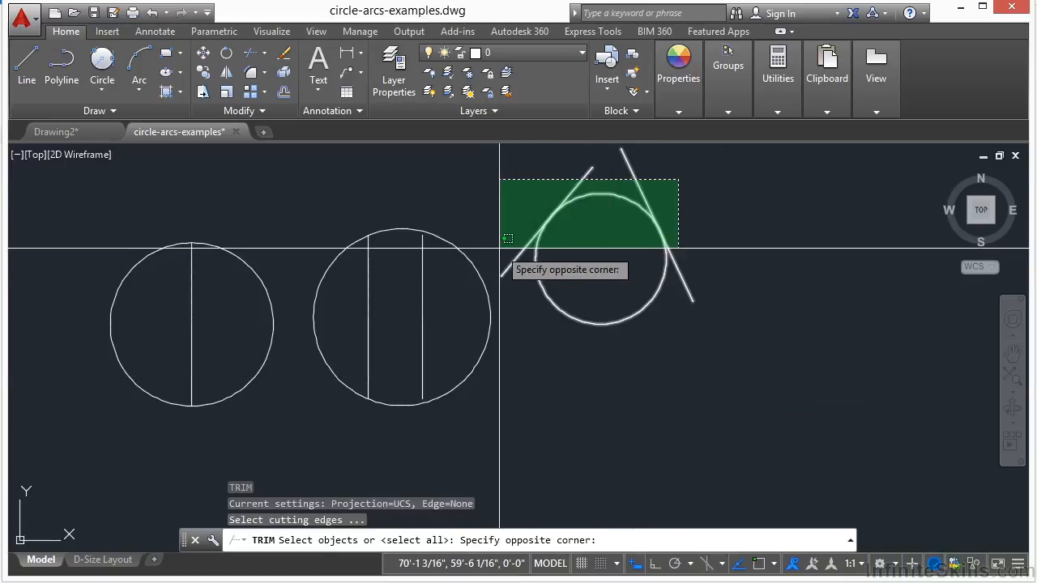
click(539, 244)
key(Return)
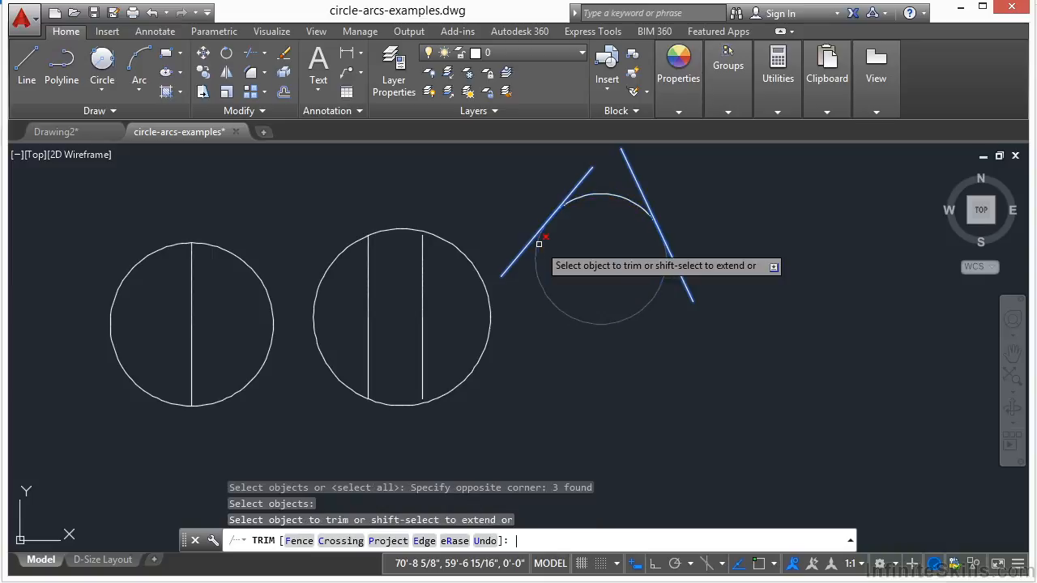
click(614, 288)
click(577, 374)
click(666, 172)
click(556, 182)
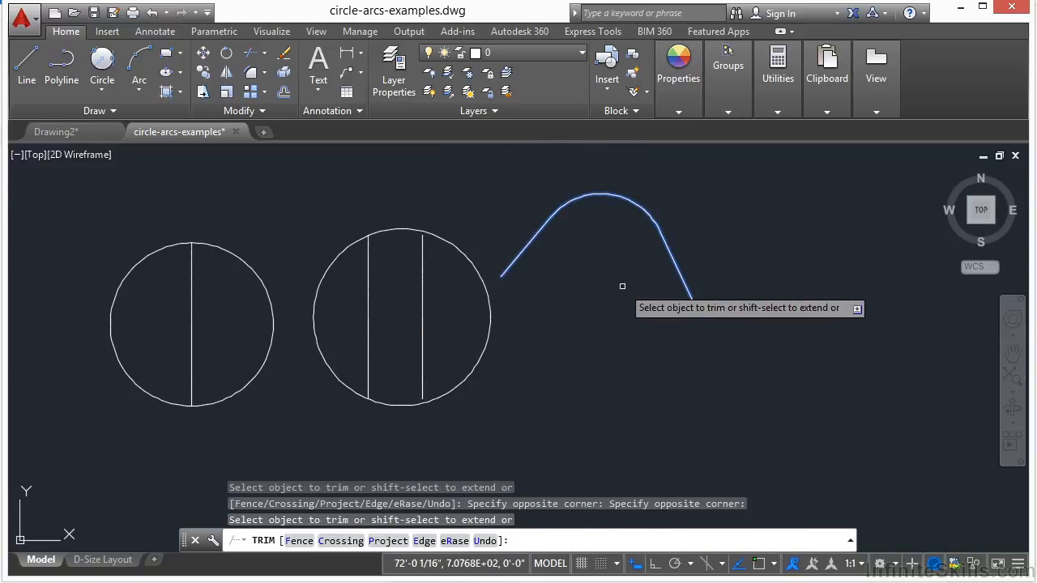
key(Return)
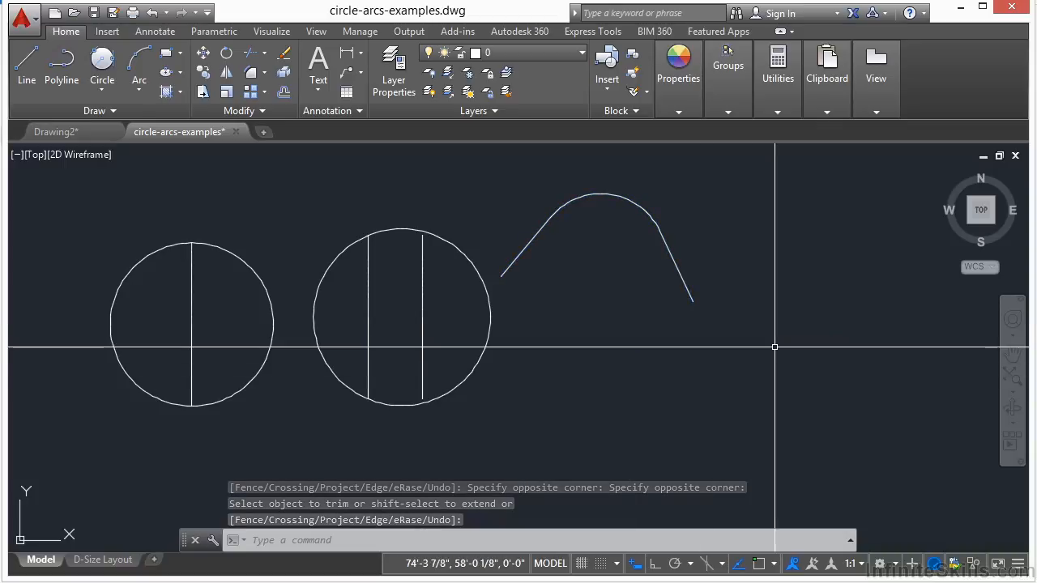
- Draw three separate freehand lines below the trimmed curve, two slanted and one nearly horizontal beneath them, as an open triangle
click(103, 89)
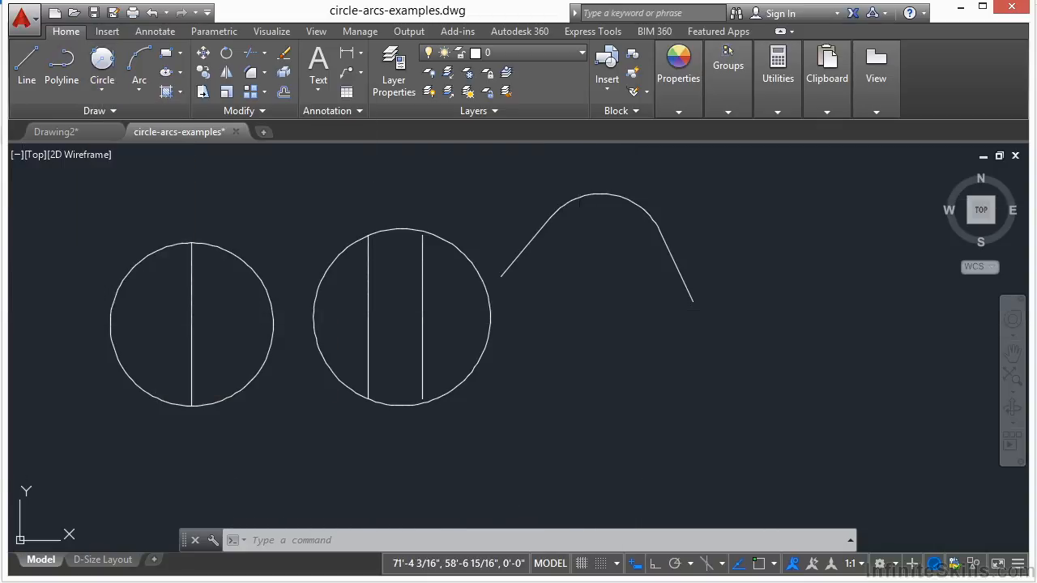
text(l)
key(Return)
scroll(431, 209, down, 2)
click(634, 339)
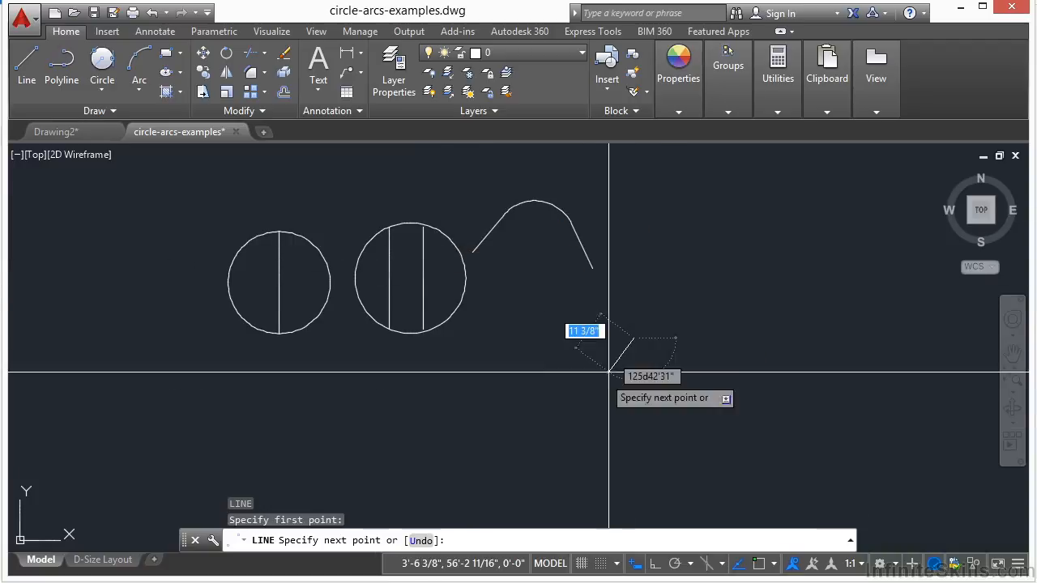
click(565, 417)
key(Return)
key(Return)
click(705, 331)
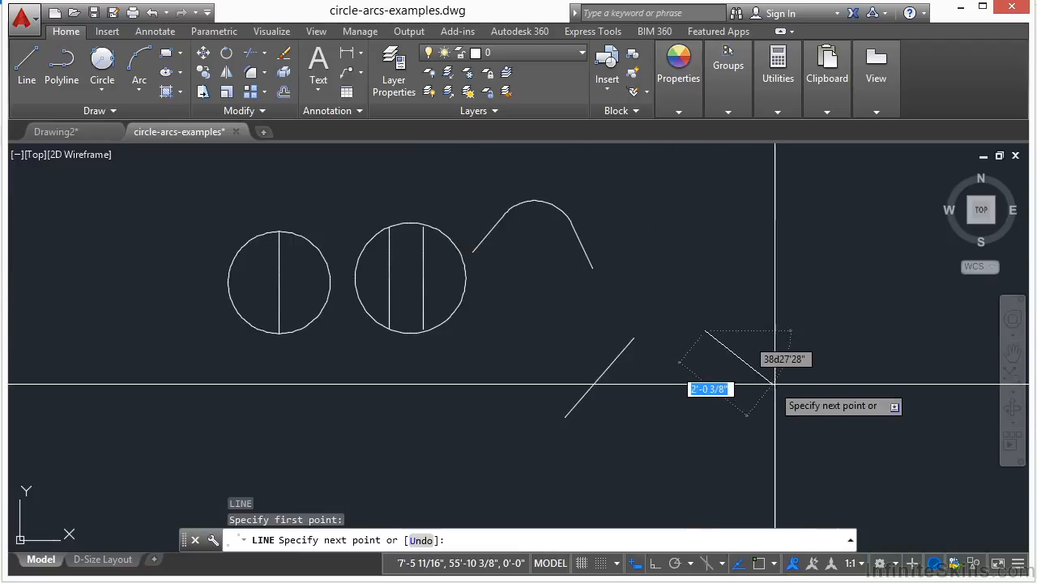
click(793, 409)
key(Return)
key(Return)
click(610, 461)
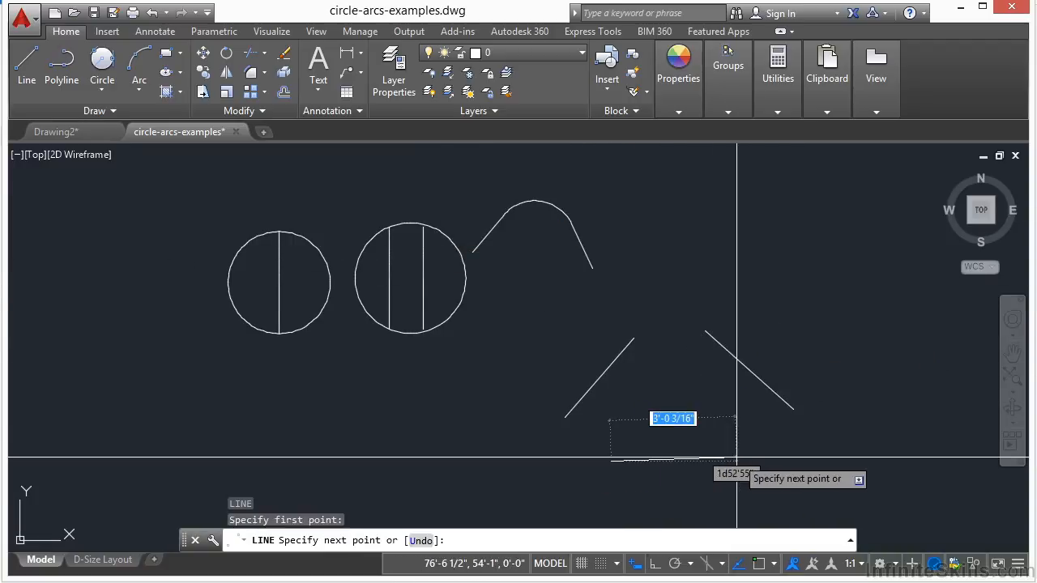
click(761, 458)
key(Return)
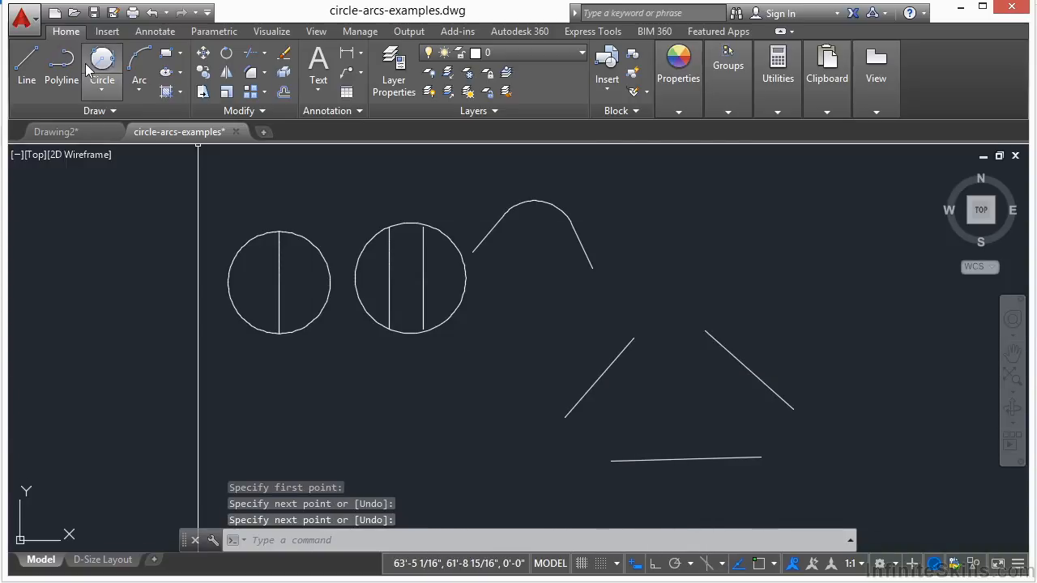
- Draw a Tan, Tan, Tan circle tangent to all three lines of the open triangle
click(104, 91)
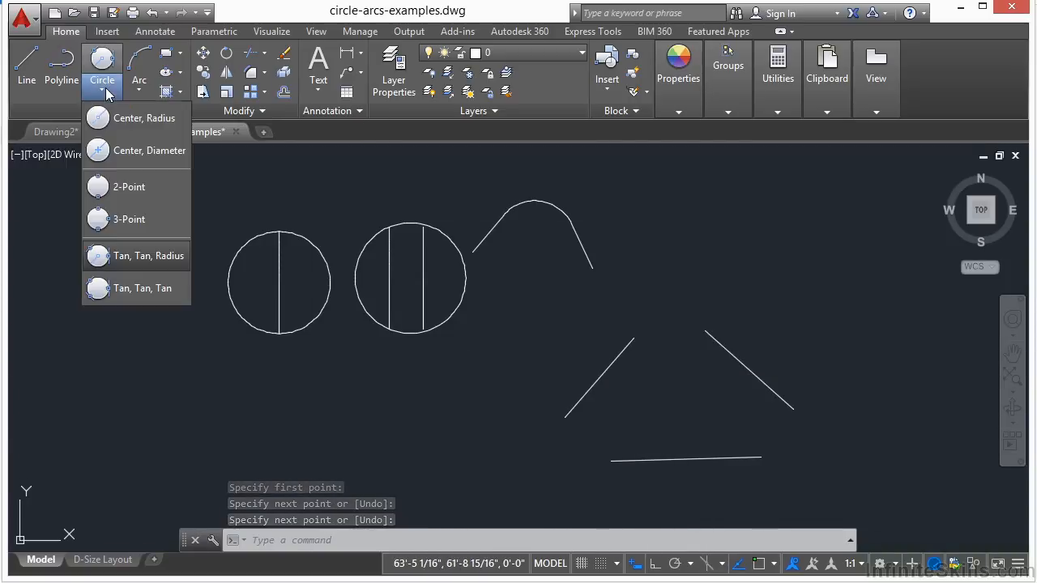
click(154, 294)
click(597, 376)
click(741, 360)
click(687, 446)
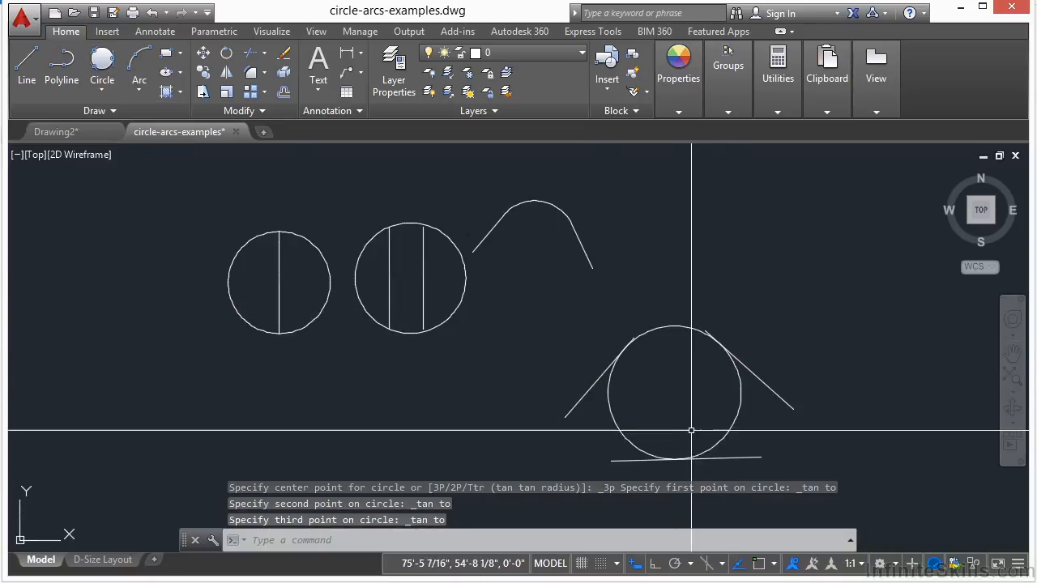
middle_drag(805, 316, 751, 253)
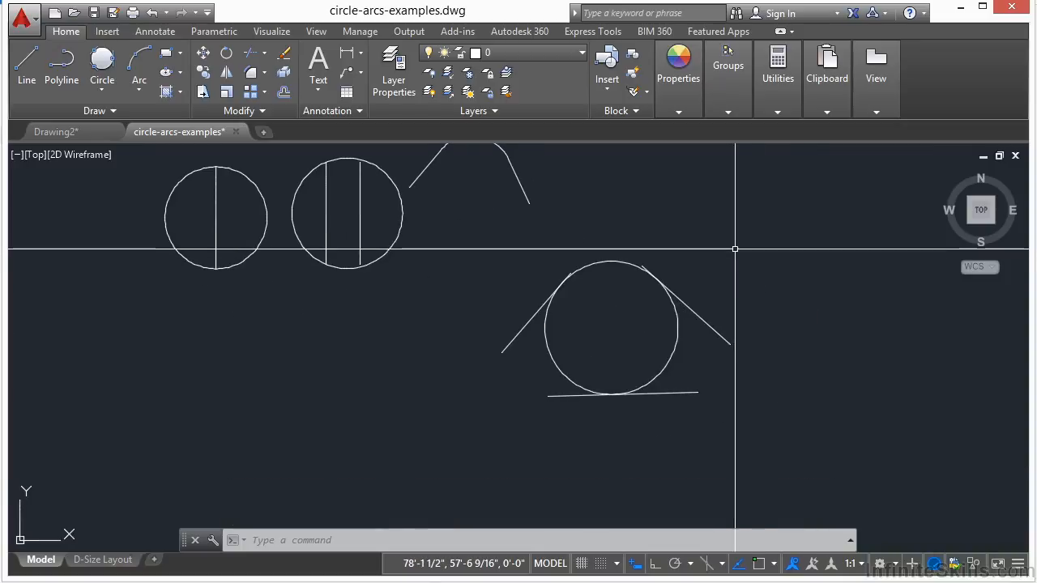
scroll(559, 320, down, 2)
middle_drag(609, 227, 599, 289)
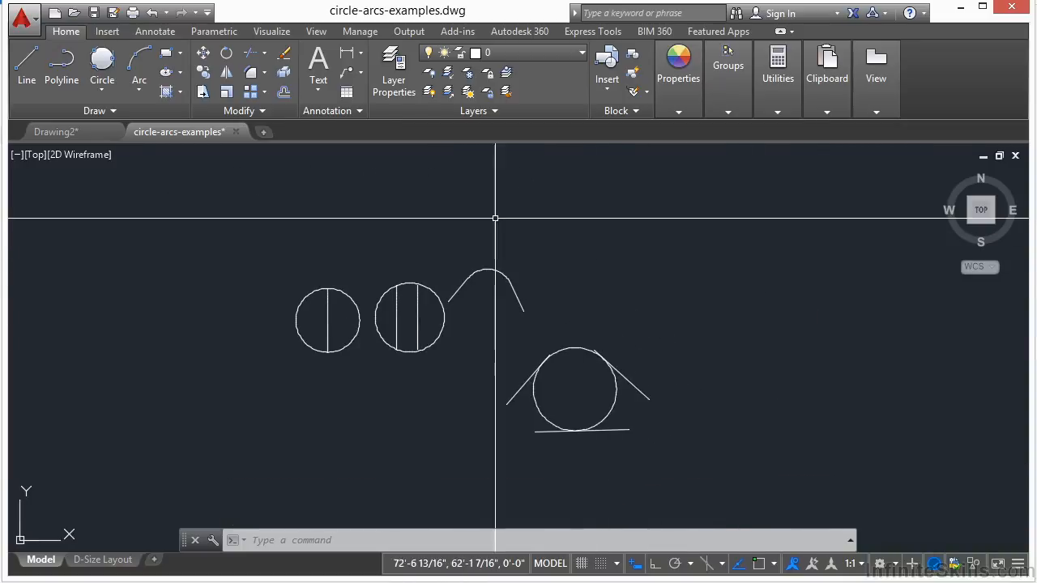